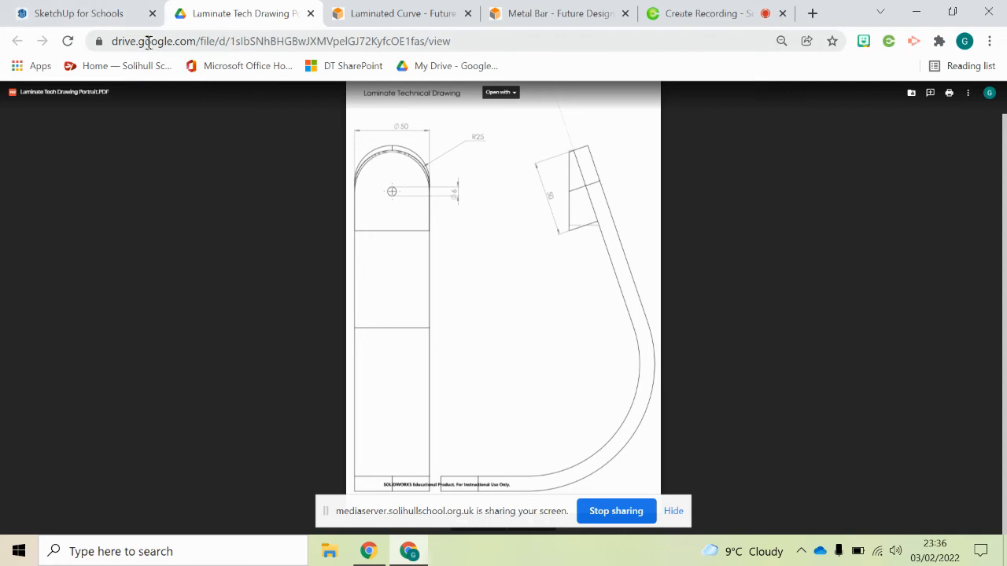
- Switch to the SketchUp model and draw a 25 mm line across the face near the curve's upper end
{"action": "left_click", "coordinate": [92, 16]}
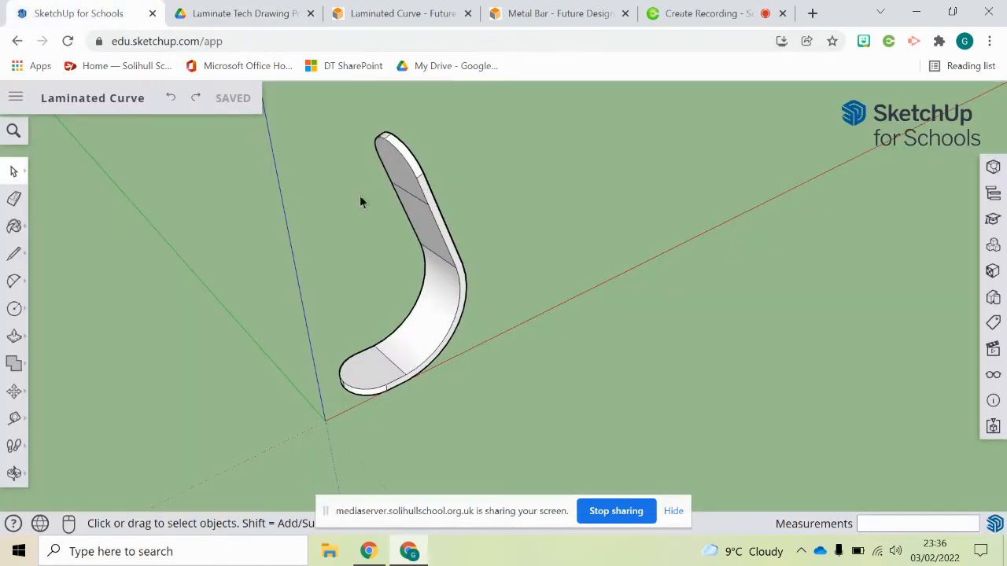
{"action": "middle_click_drag", "start_coordinate": [484, 182], "coordinate": [467, 139]}
{"action": "scroll", "coordinate": [436, 168], "scroll_direction": "up", "scroll_amount": 2}
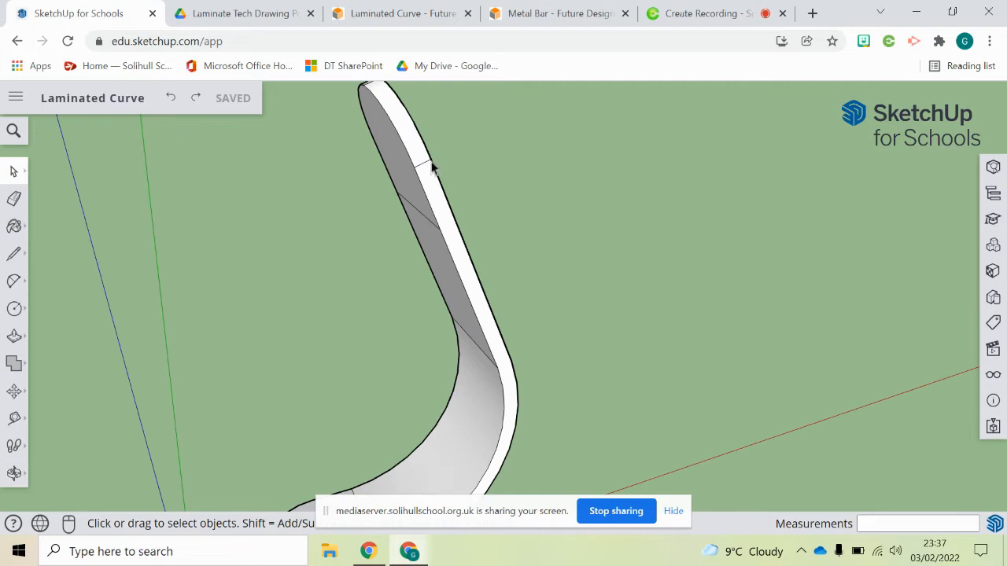
{"action": "left_click", "coordinate": [13, 253]}
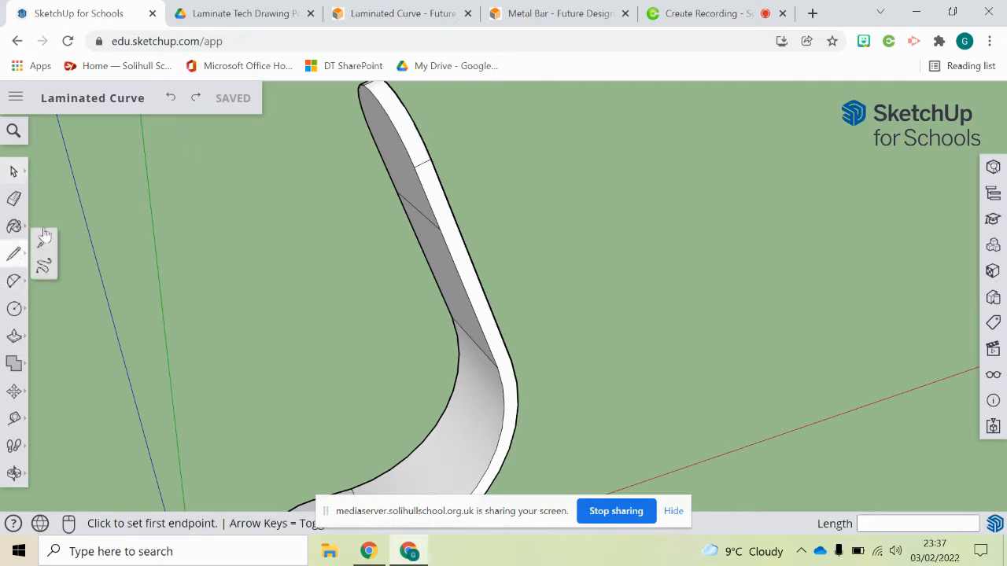
{"action": "left_click", "coordinate": [414, 167]}
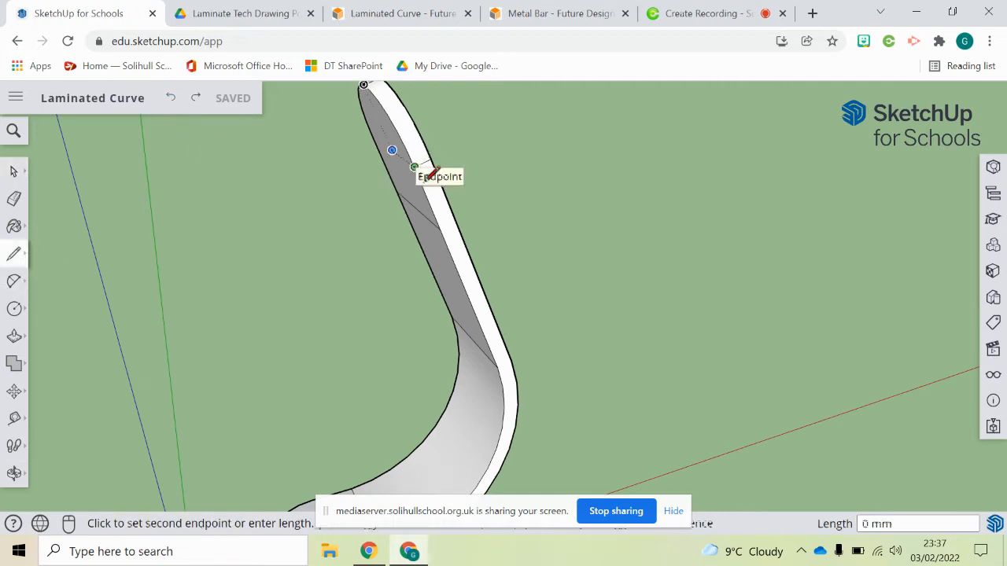
{"action": "left_click", "coordinate": [440, 229]}
- Push/Pull the face section above the new line at the curve's upper end by 16 mm
{"action": "middle_click_drag", "start_coordinate": [438, 231], "coordinate": [494, 220]}
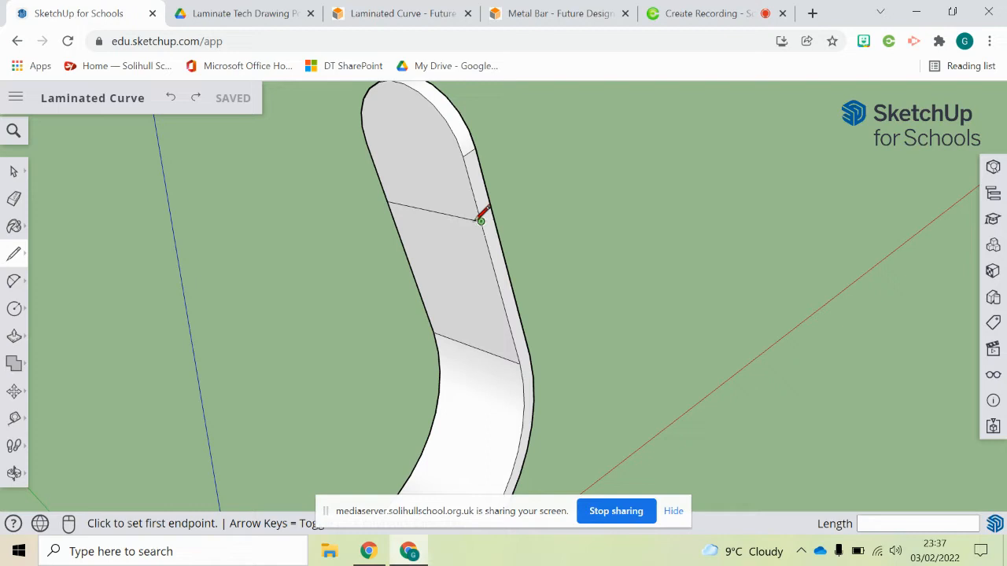
{"action": "middle_click_drag", "start_coordinate": [404, 105], "coordinate": [399, 131]}
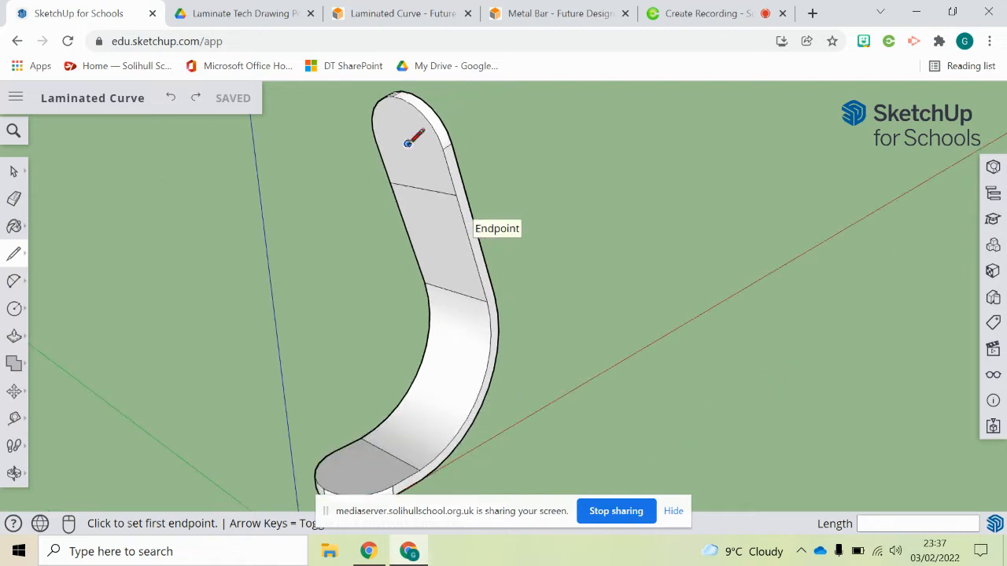
{"action": "middle_click_drag", "start_coordinate": [516, 200], "coordinate": [443, 223]}
{"action": "scroll", "coordinate": [425, 208], "scroll_direction": "down", "scroll_amount": 3}
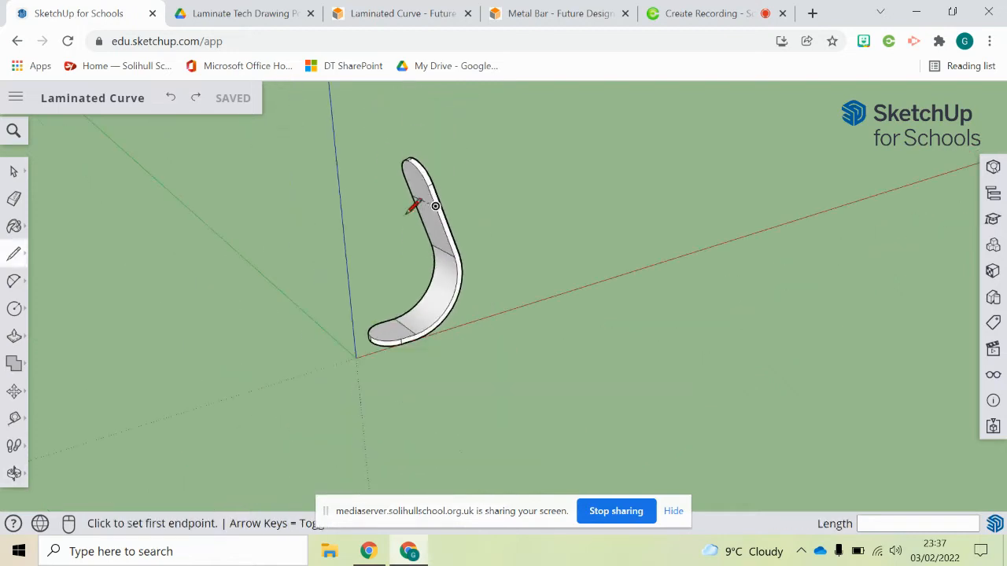
{"action": "scroll", "coordinate": [437, 202], "scroll_direction": "up", "scroll_amount": 3}
{"action": "middle_click_drag", "start_coordinate": [462, 185], "coordinate": [461, 194]}
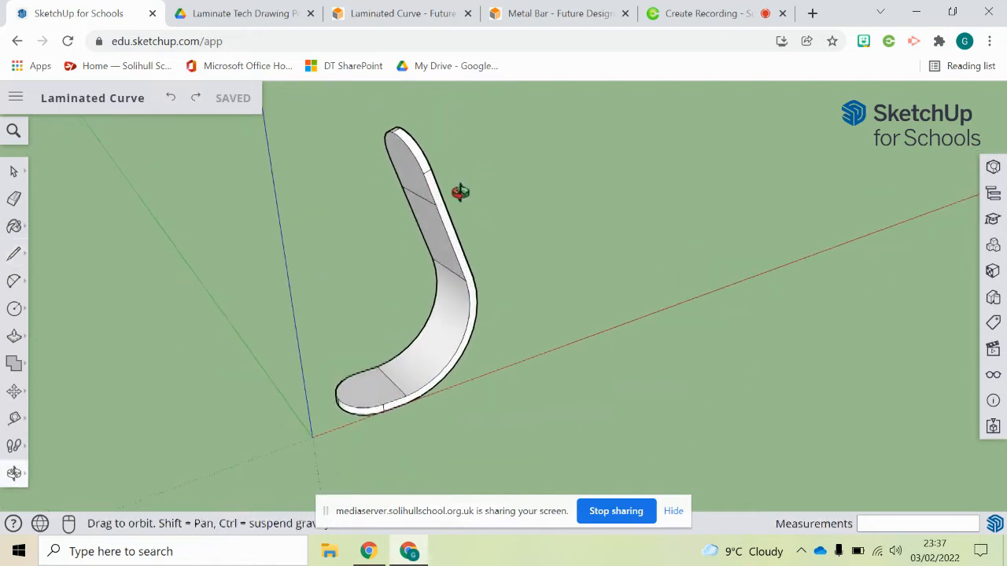
{"action": "left_click", "coordinate": [14, 336]}
{"action": "left_click", "coordinate": [409, 184]}
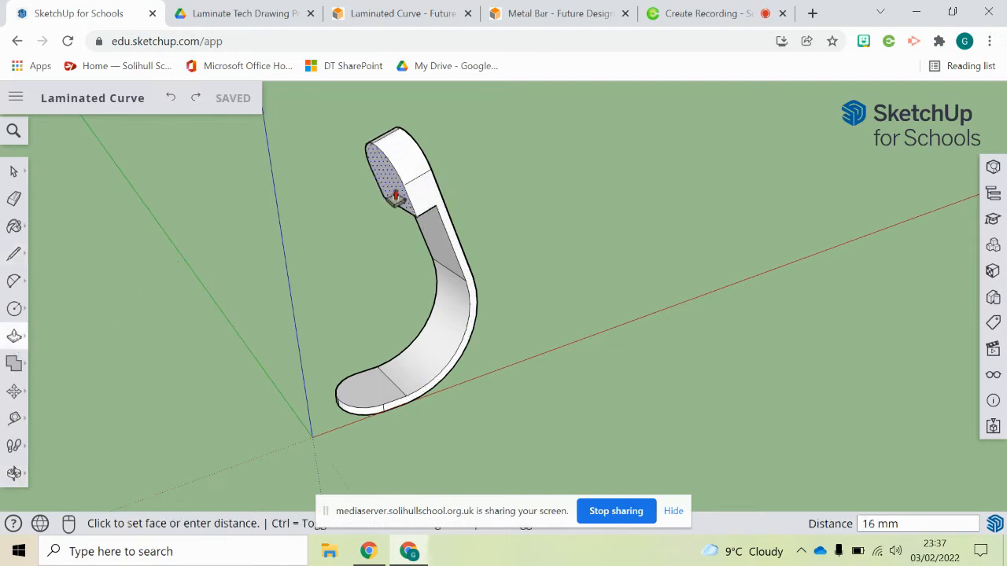
{"action": "left_click", "coordinate": [389, 200]}
{"action": "middle_click_drag", "start_coordinate": [495, 220], "coordinate": [415, 212]}
{"action": "scroll", "coordinate": [415, 211], "scroll_direction": "up", "scroll_amount": 2}
{"action": "left_click", "coordinate": [8, 256]}
{"action": "scroll", "coordinate": [100, 238], "scroll_direction": "down", "scroll_amount": 2}
{"action": "left_click", "coordinate": [347, 225]}
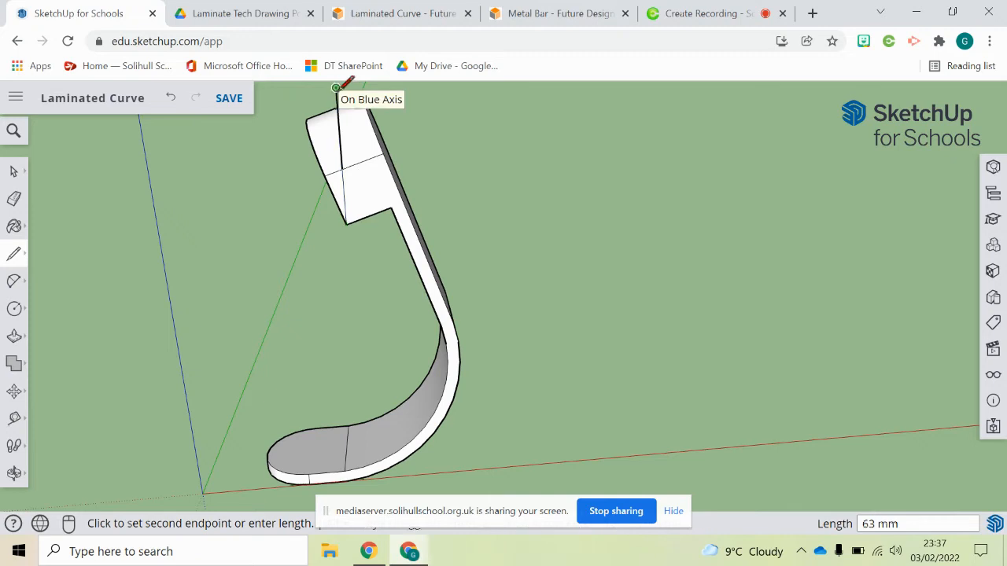
{"action": "middle_click_drag", "start_coordinate": [336, 88], "coordinate": [375, 81]}
{"action": "key", "text": "Escape"}
- Draw a rectangle about 63 mm tall with lines beside the curve's upper end
{"action": "middle_click_drag", "start_coordinate": [406, 168], "coordinate": [449, 218]}
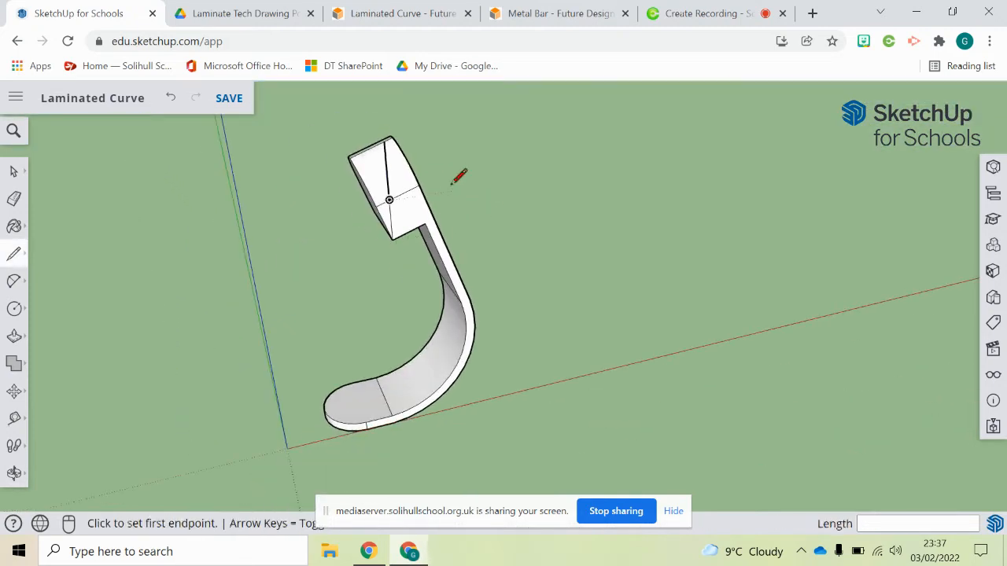
{"action": "middle_click_drag", "start_coordinate": [403, 146], "coordinate": [394, 183]}
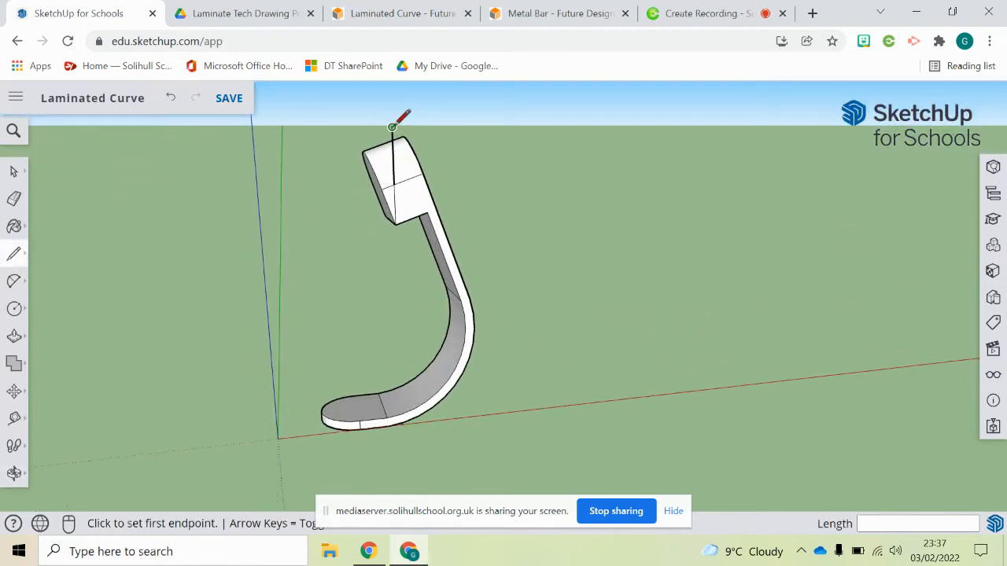
{"action": "left_click", "coordinate": [330, 127]}
{"action": "left_click", "coordinate": [335, 226]}
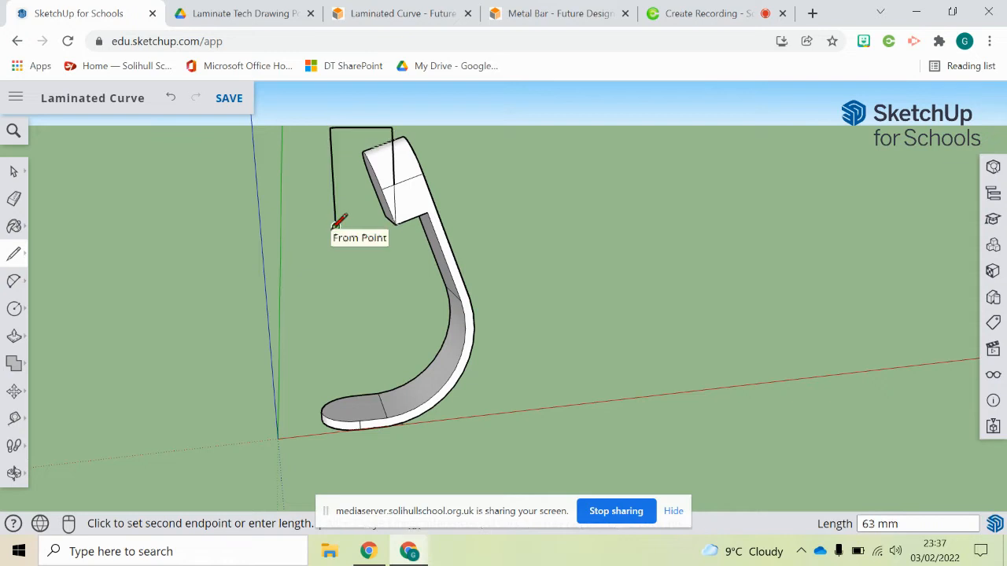
{"action": "left_click", "coordinate": [396, 225]}
{"action": "middle_click_drag", "start_coordinate": [381, 238], "coordinate": [285, 267]}
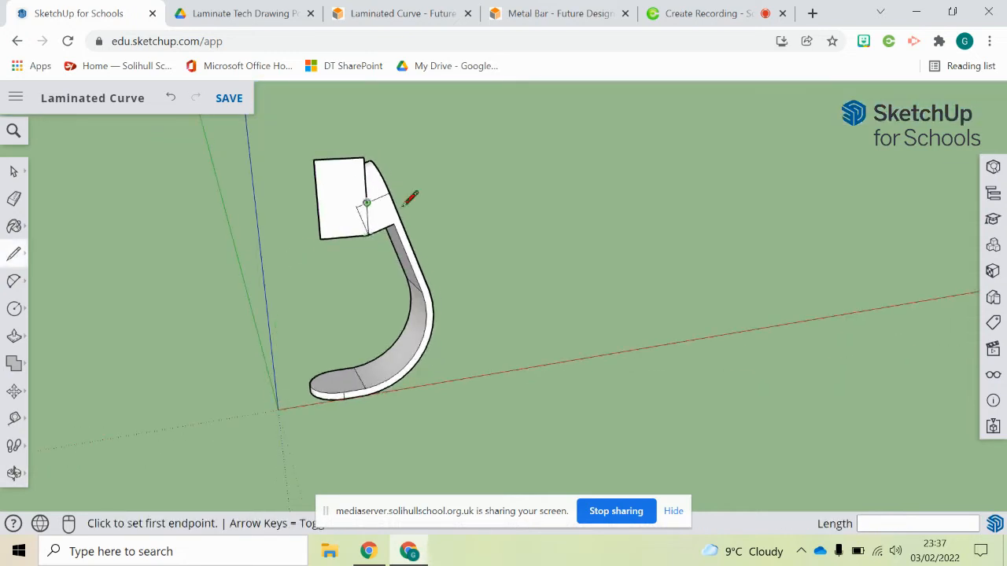
- Paste a copy of the rectangle's edges to the side of the original
{"action": "left_click", "coordinate": [13, 171]}
{"action": "scroll", "coordinate": [289, 165], "scroll_direction": "up", "scroll_amount": 2}
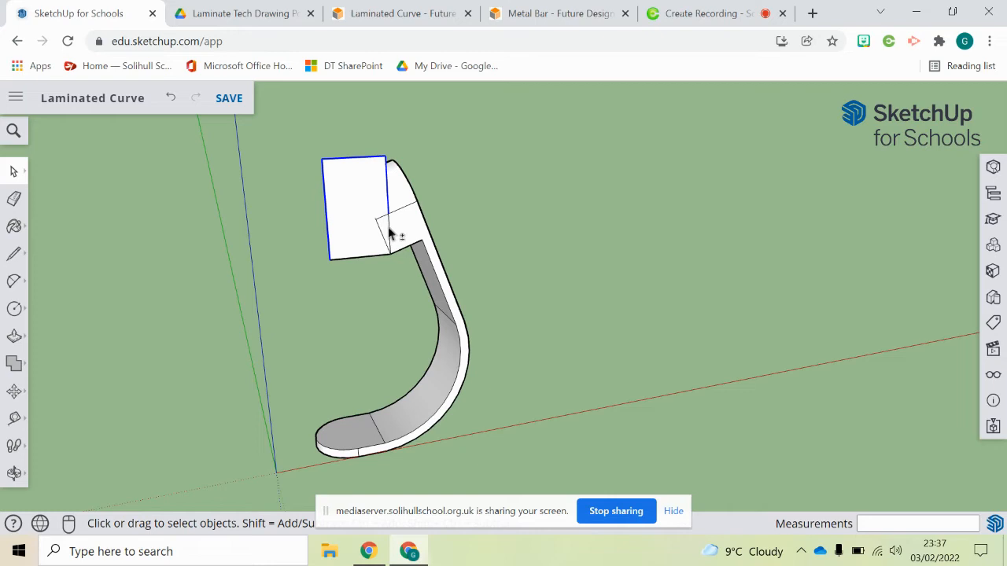
{"action": "key", "text": "ctrl+v"}
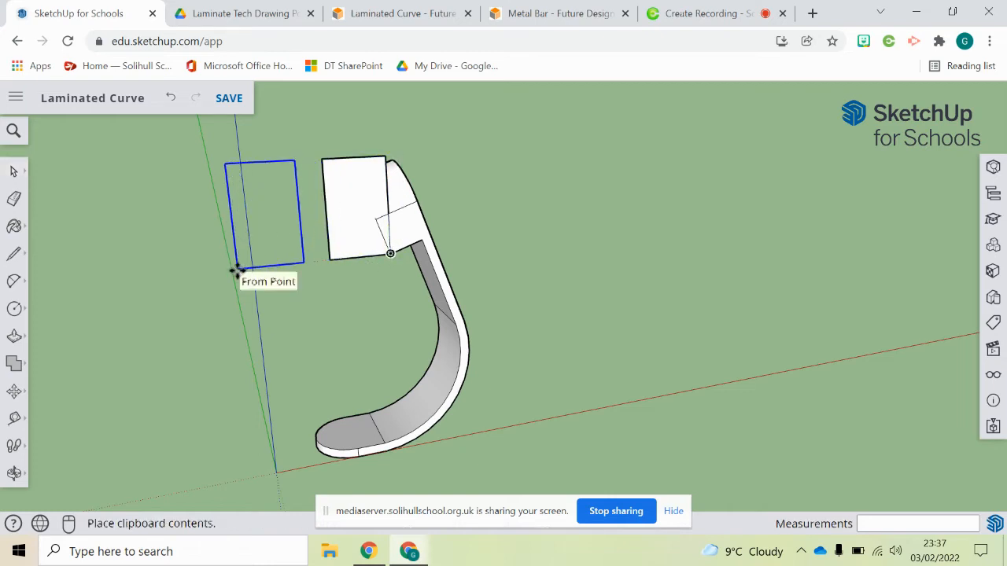
{"action": "left_click", "coordinate": [233, 270]}
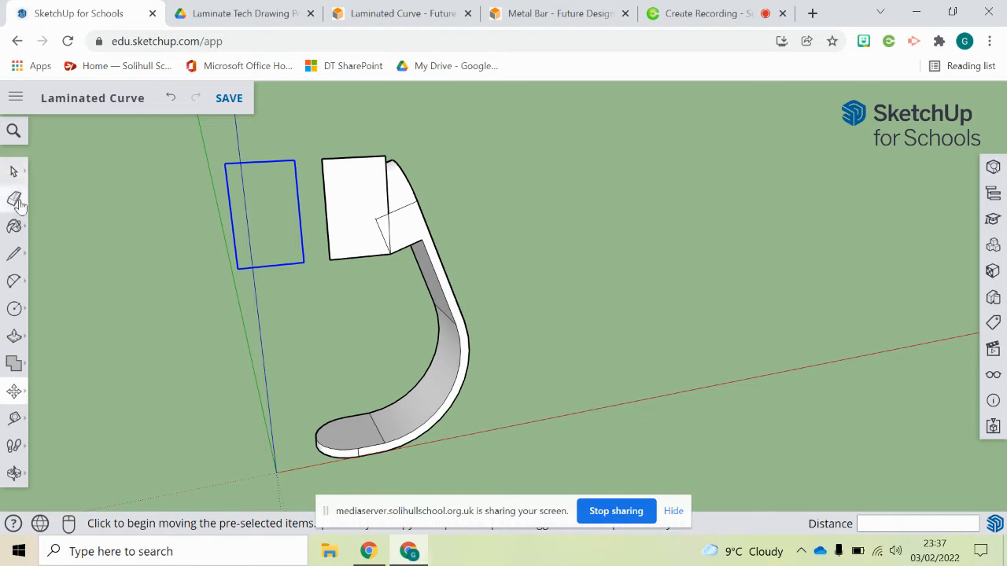
- Erase the original rectangle's edges next to the curve's upper end
{"action": "left_click", "coordinate": [13, 198]}
{"action": "left_click_drag", "start_coordinate": [383, 155], "coordinate": [334, 163]}
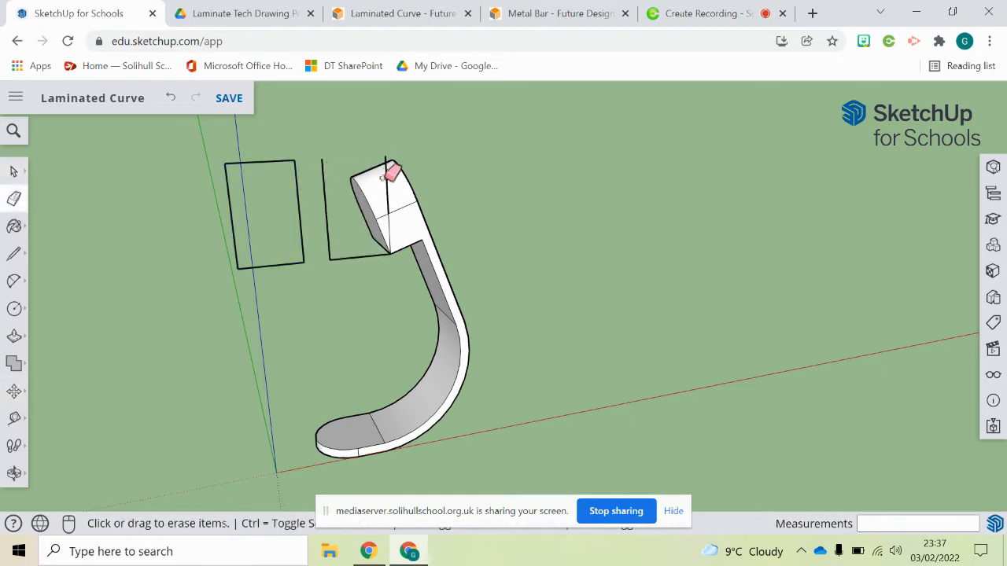
{"action": "left_click", "coordinate": [323, 206]}
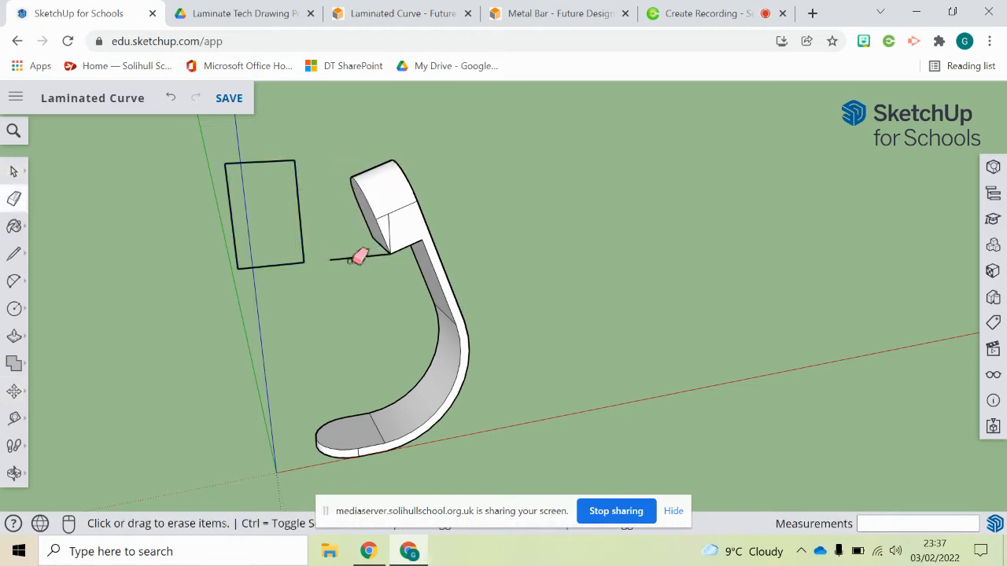
{"action": "left_click", "coordinate": [388, 229]}
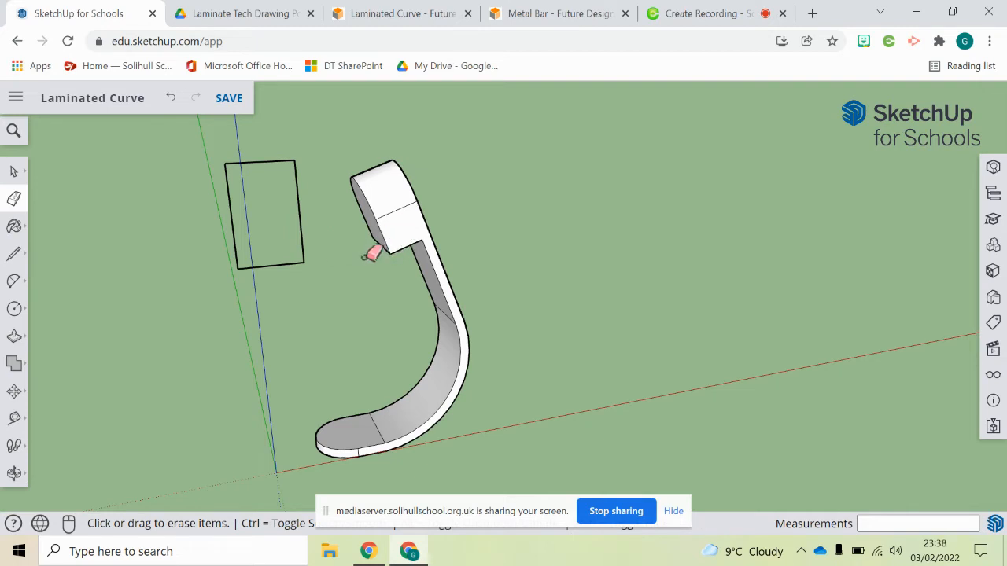
- Fill the copied rectangle with a face by drawing a diagonal line across it, then erase the diagonal
{"action": "left_click", "coordinate": [14, 254]}
{"action": "left_click", "coordinate": [224, 163]}
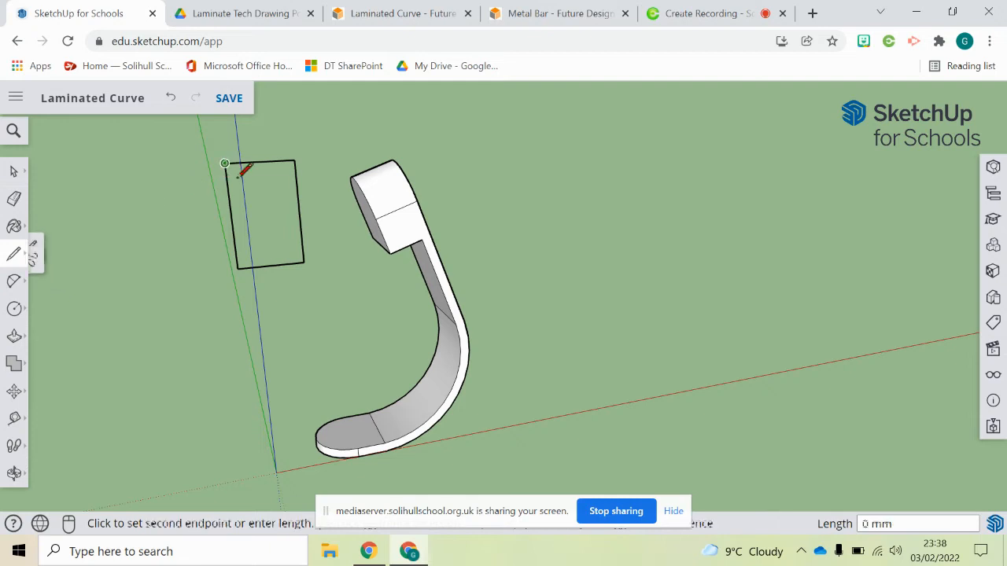
{"action": "left_click", "coordinate": [304, 262]}
{"action": "left_click", "coordinate": [13, 198]}
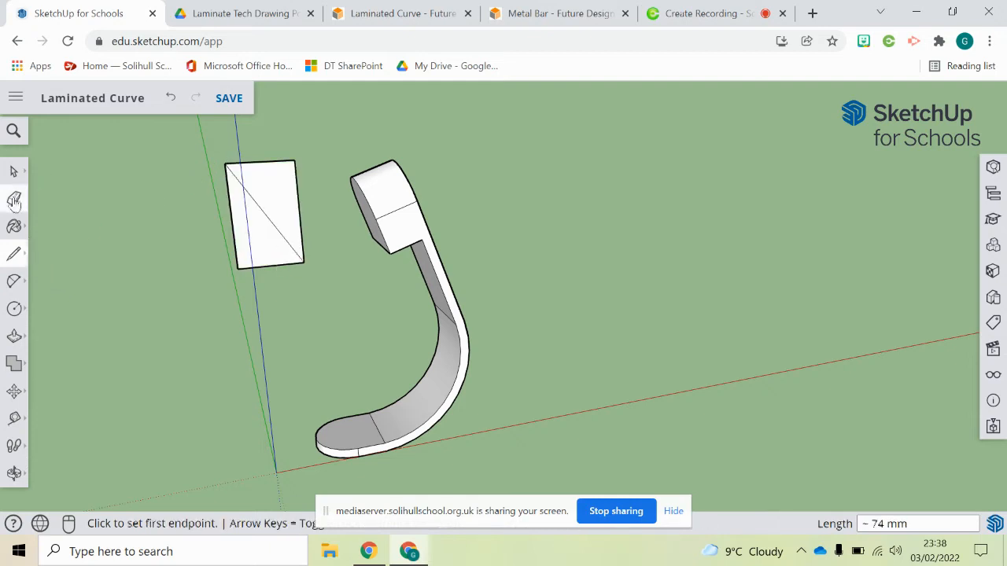
{"action": "left_click", "coordinate": [253, 198]}
- Push/Pull the rectangle face into a solid block matching the curve's thickness
{"action": "mouse_move", "coordinate": [261, 195]}
{"action": "middle_mouse_down"}
{"action": "mouse_move", "coordinate": [224, 222]}
{"action": "mouse_move", "coordinate": [512, 208]}
{"action": "middle_mouse_up"}
{"action": "left_click", "coordinate": [14, 335]}
{"action": "middle_click_drag", "start_coordinate": [94, 314], "coordinate": [315, 307]}
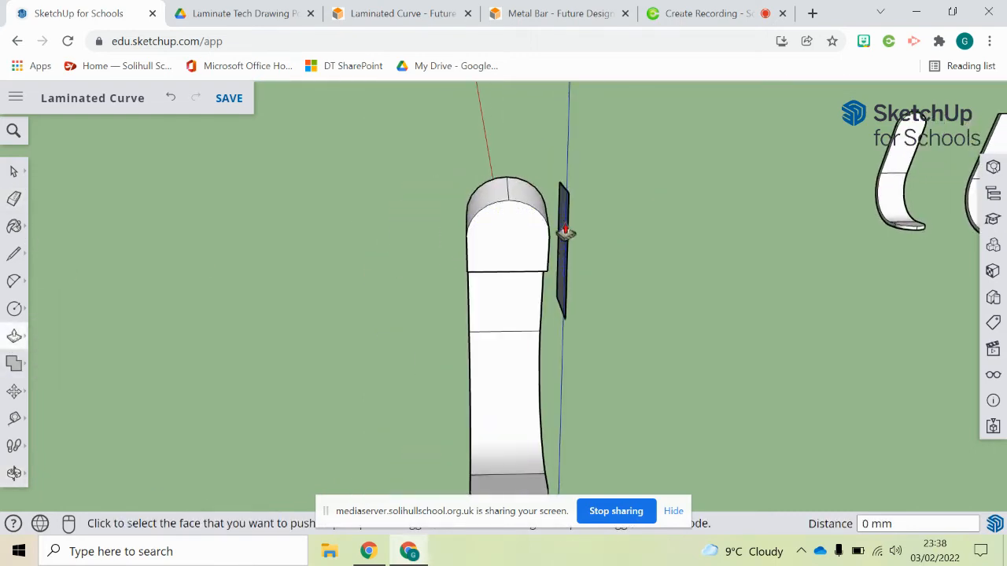
{"action": "left_click", "coordinate": [566, 254]}
{"action": "left_click", "coordinate": [427, 259]}
{"action": "middle_click_drag", "start_coordinate": [427, 259], "coordinate": [288, 338]}
- Compare the model with the laminate technical drawing in the other tab
{"action": "left_click", "coordinate": [13, 172]}
{"action": "scroll", "coordinate": [496, 338], "scroll_direction": "down", "scroll_amount": 2}
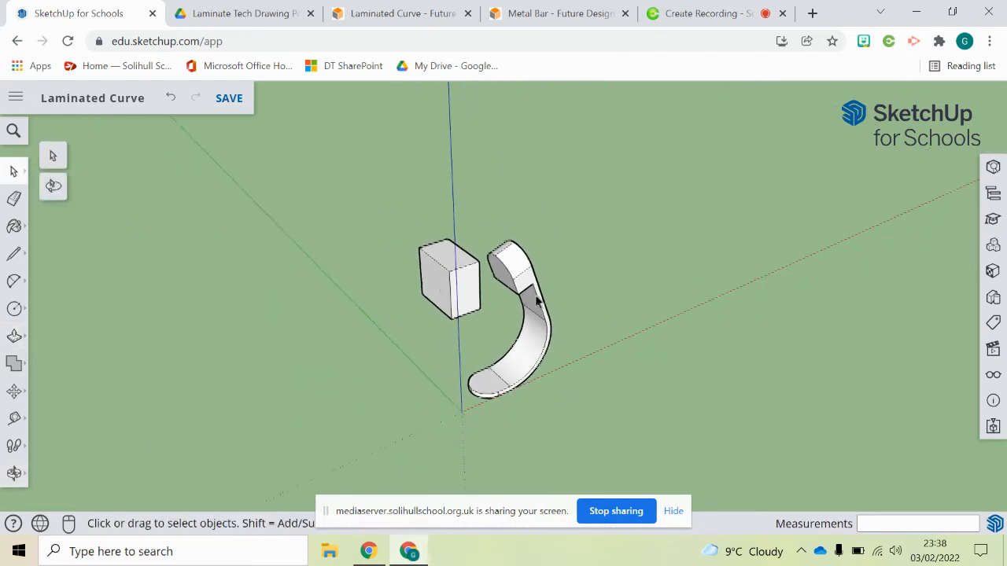
{"action": "scroll", "coordinate": [543, 374], "scroll_direction": "up", "scroll_amount": 4}
{"action": "middle_click_drag", "start_coordinate": [543, 381], "coordinate": [488, 236]}
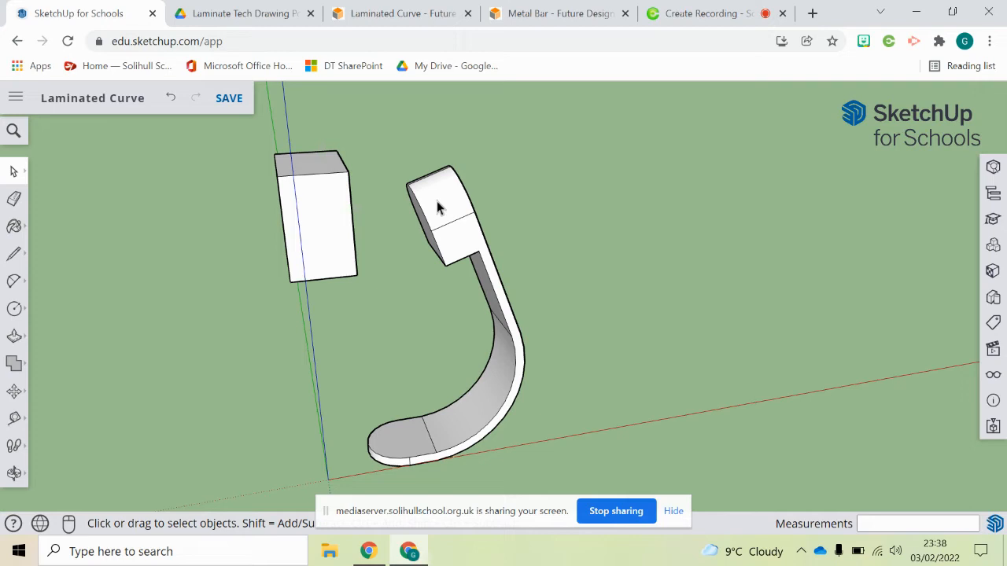
{"action": "key", "text": "ctrl+Tab"}
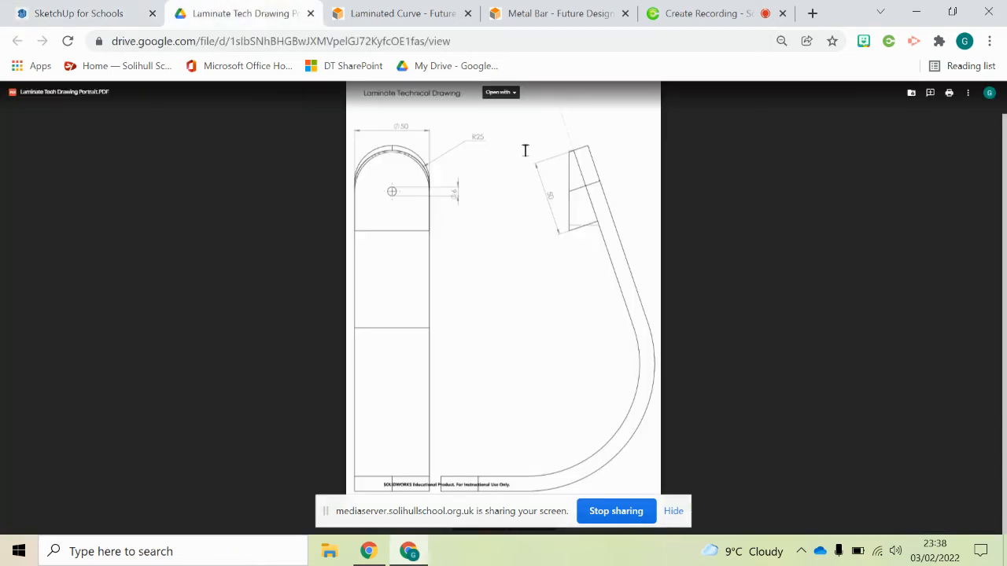
{"action": "left_click", "coordinate": [71, 17]}
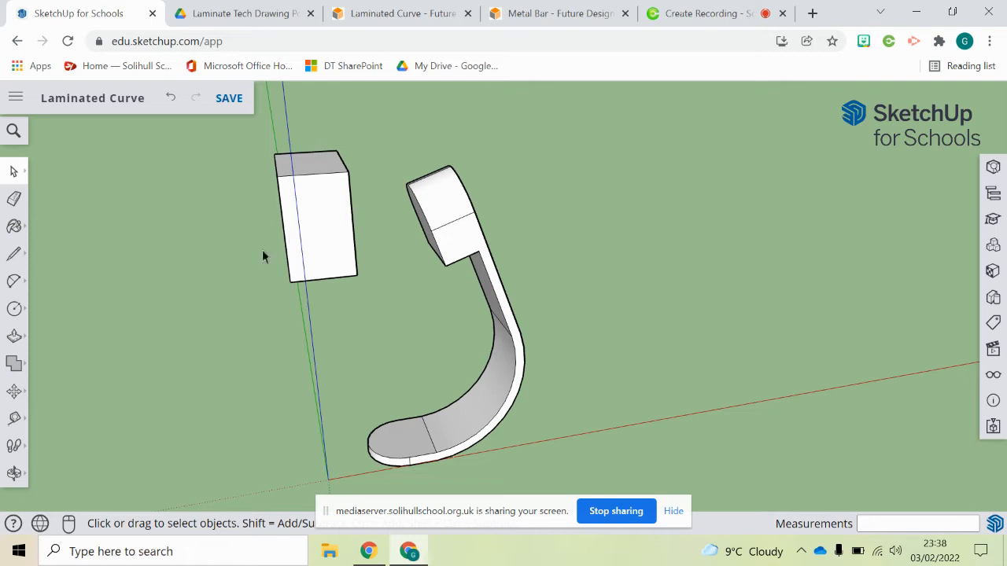
{"action": "middle_click_drag", "start_coordinate": [418, 261], "coordinate": [468, 272]}
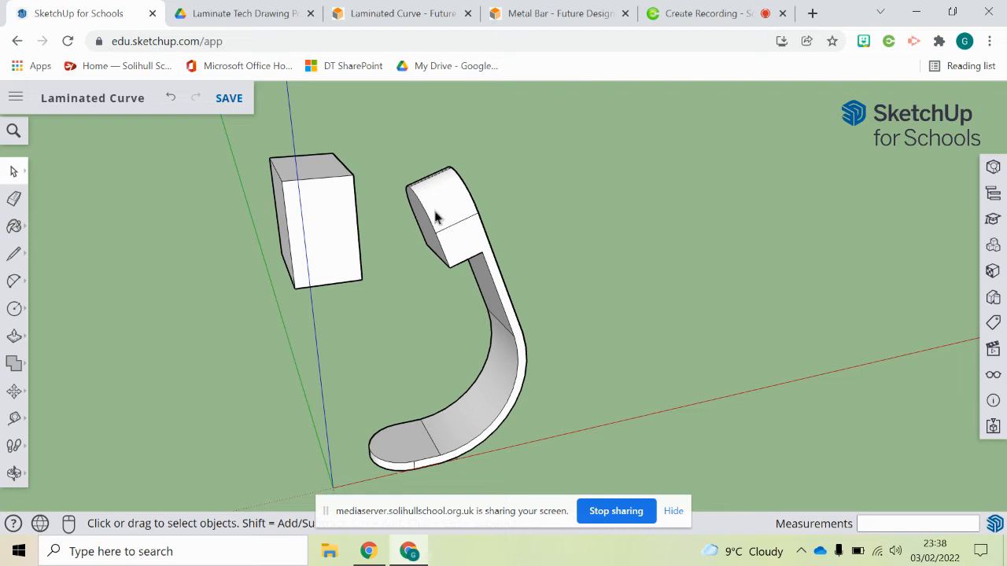
- Select the whole block and make it a group
{"action": "left_click_drag", "start_coordinate": [238, 134], "coordinate": [398, 315]}
{"action": "right_click", "coordinate": [343, 249]}
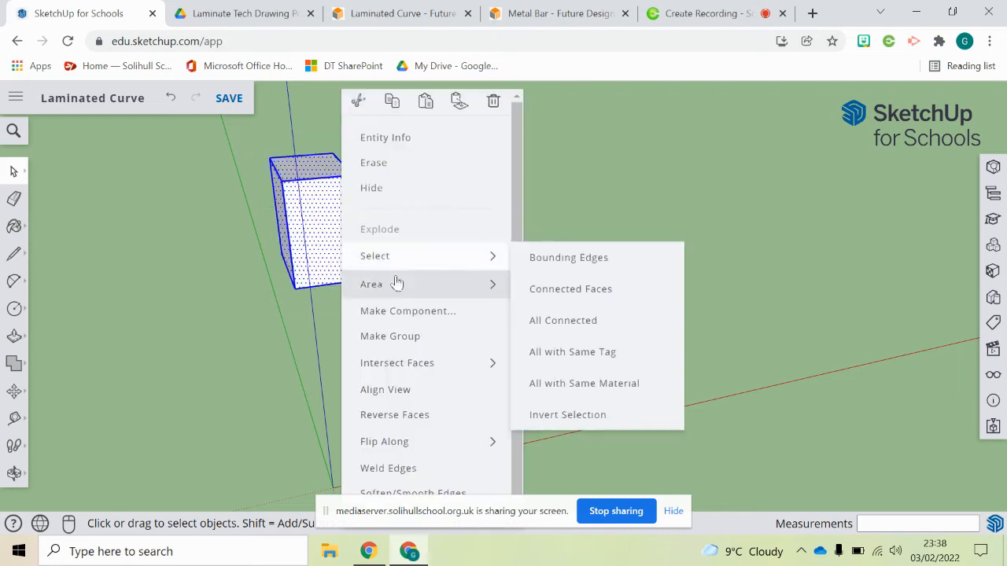
{"action": "left_click", "coordinate": [410, 332]}
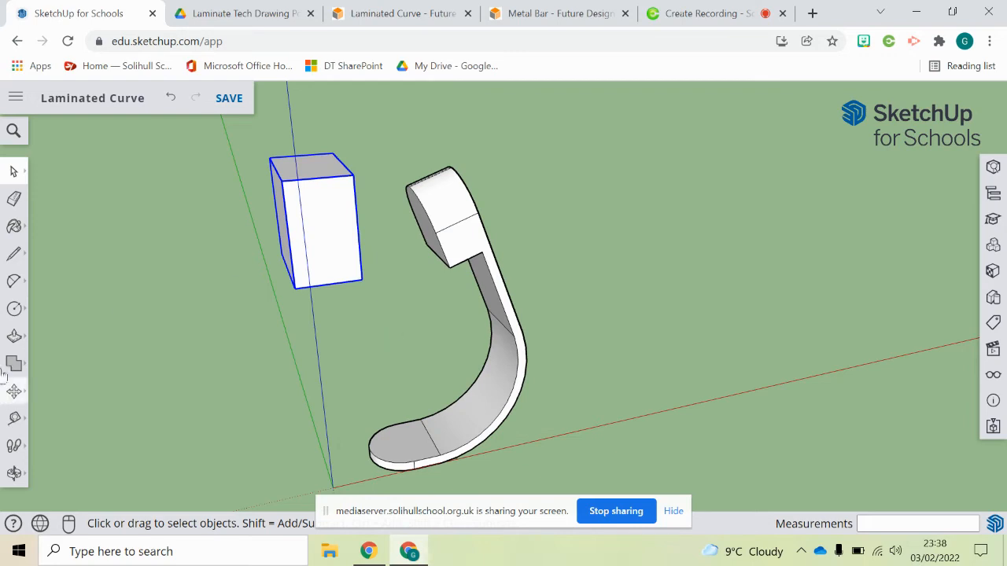
- Move the grouped block so its bottom corner snaps to the endpoint at the curve's upper end
{"action": "left_click", "coordinate": [14, 391]}
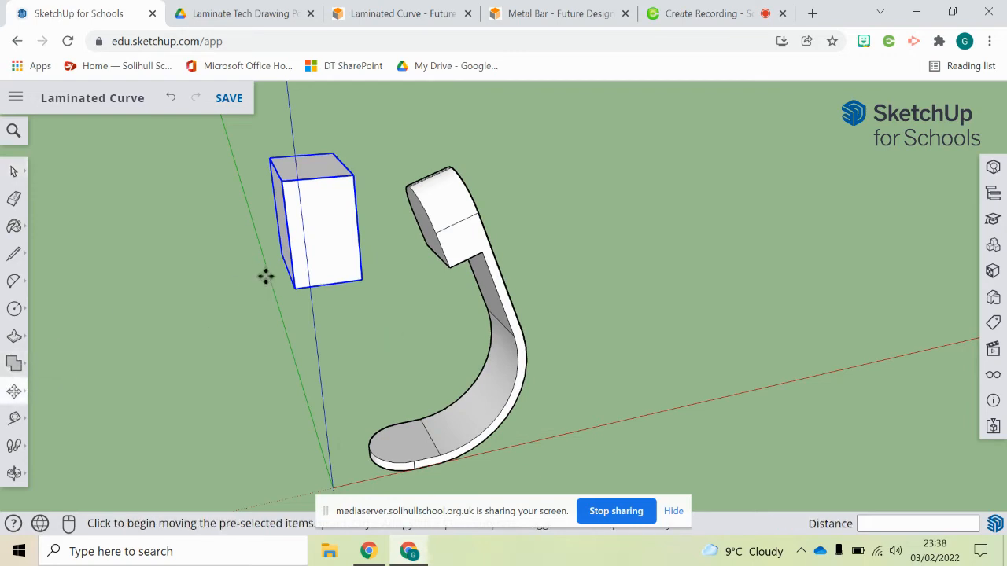
{"action": "left_click", "coordinate": [364, 277]}
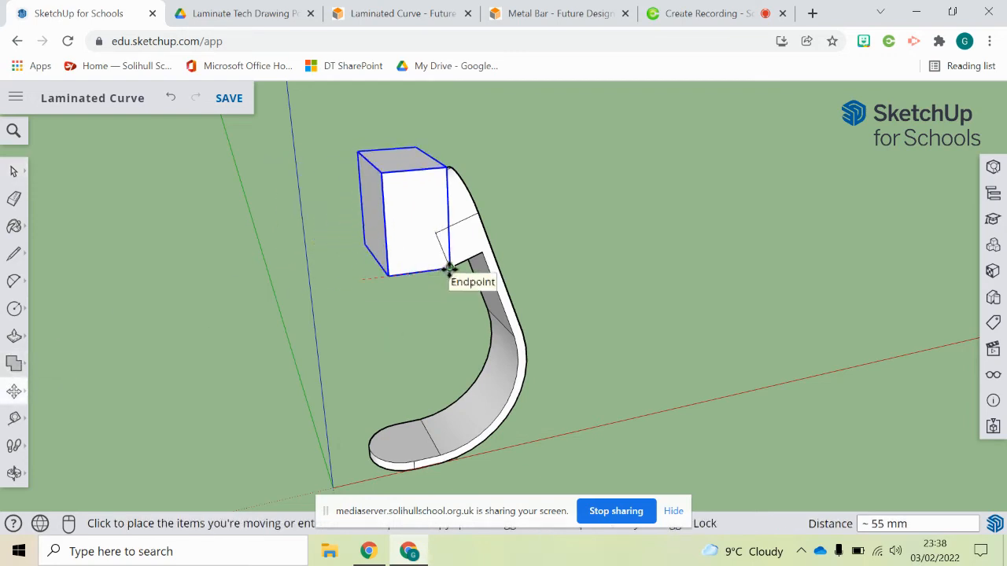
{"action": "left_click", "coordinate": [450, 267]}
{"action": "left_click", "coordinate": [14, 170]}
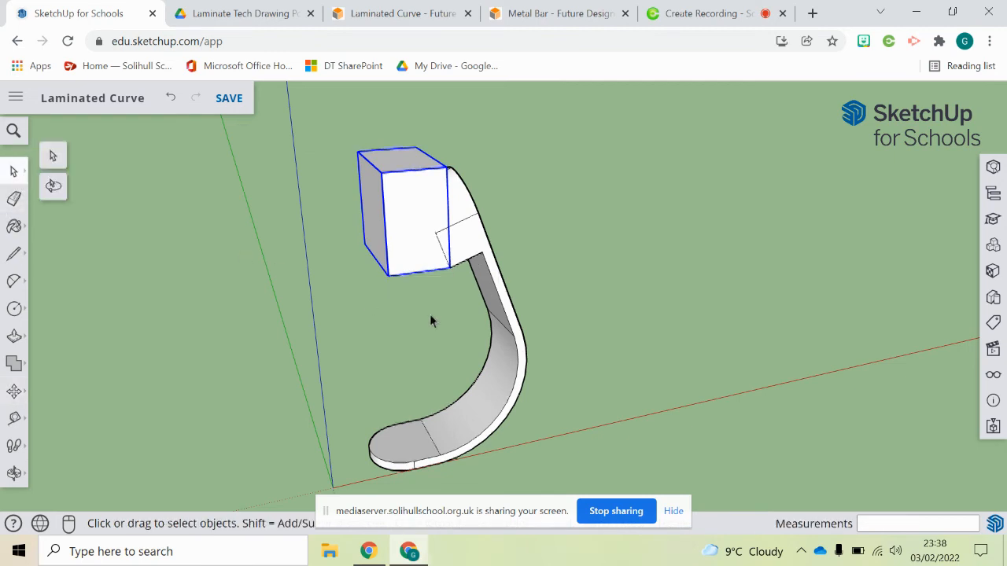
- Intersect the grouped block with the model
{"action": "middle_click_drag", "start_coordinate": [431, 322], "coordinate": [387, 294]}
{"action": "left_click", "coordinate": [434, 292]}
{"action": "left_click", "coordinate": [415, 243]}
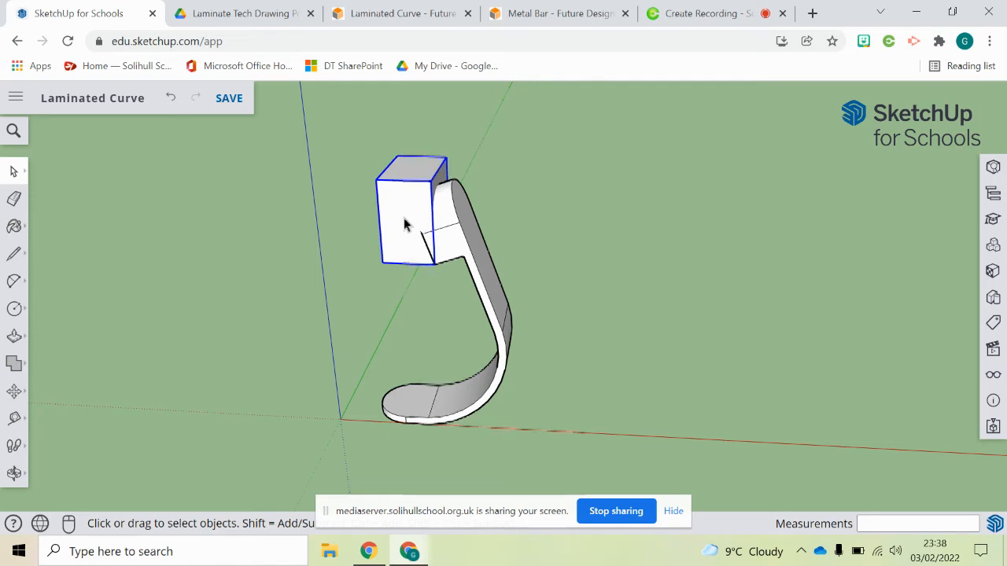
{"action": "right_click", "coordinate": [404, 220]}
{"action": "mouse_move", "coordinate": [493, 358]}
{"action": "mouse_move", "coordinate": [478, 469]}
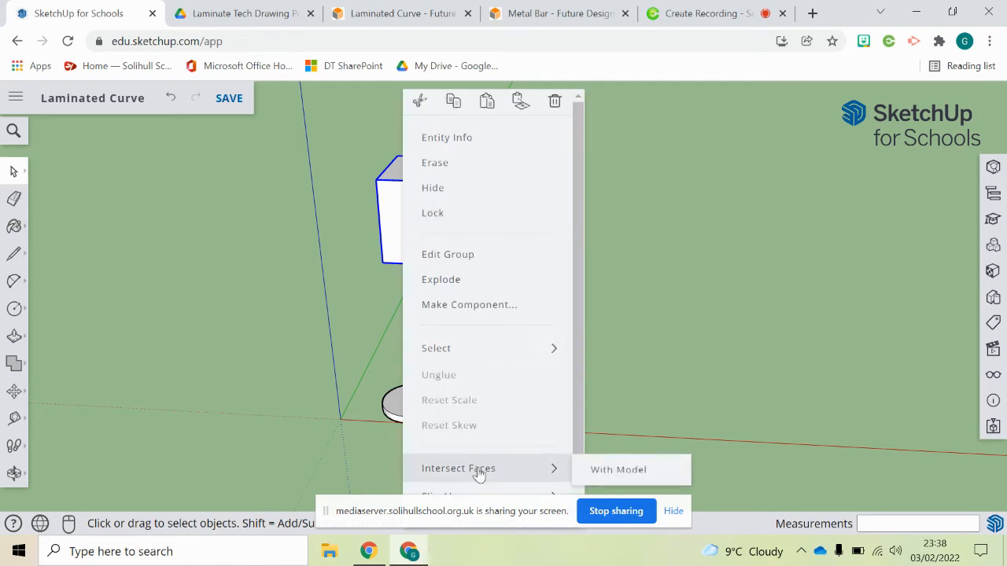
{"action": "left_click", "coordinate": [633, 470]}
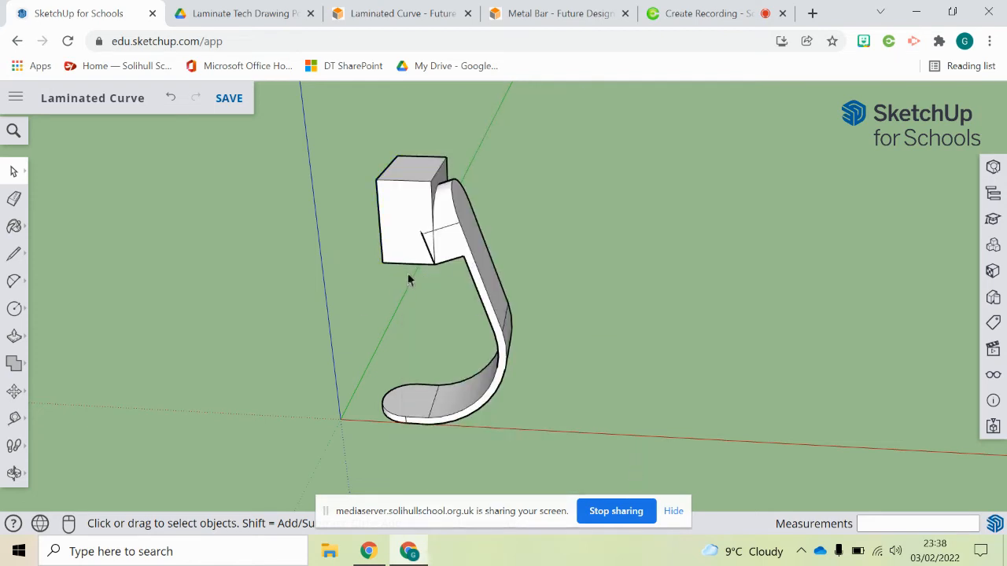
- Erase the block's excess faces around the curve's upper end and draw a vertical edge across its opening
{"action": "left_click", "coordinate": [13, 202]}
{"action": "middle_click_drag", "start_coordinate": [268, 225], "coordinate": [393, 222]}
{"action": "left_click", "coordinate": [365, 193]}
{"action": "scroll", "coordinate": [423, 234], "scroll_direction": "up", "scroll_amount": 4}
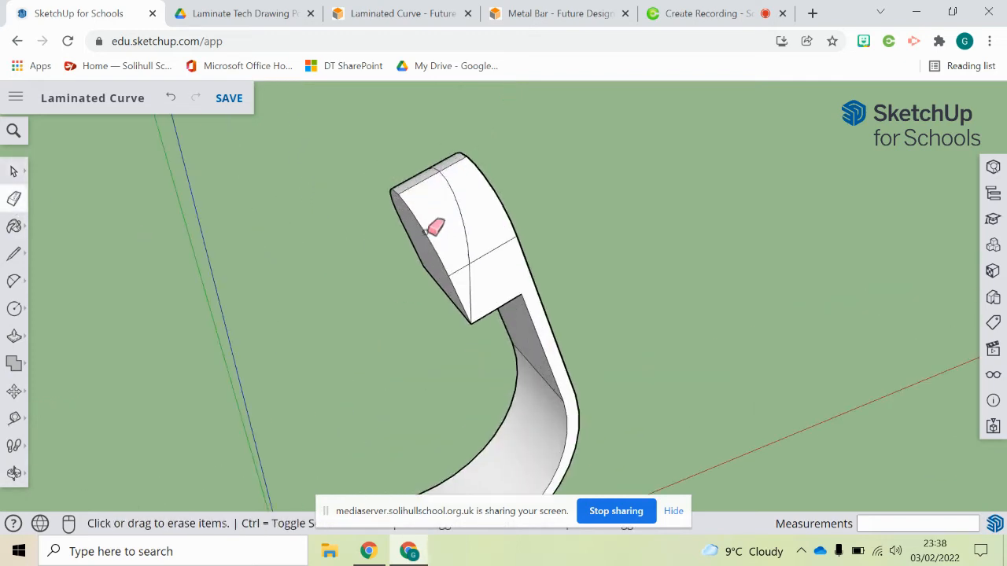
{"action": "left_click", "coordinate": [422, 210]}
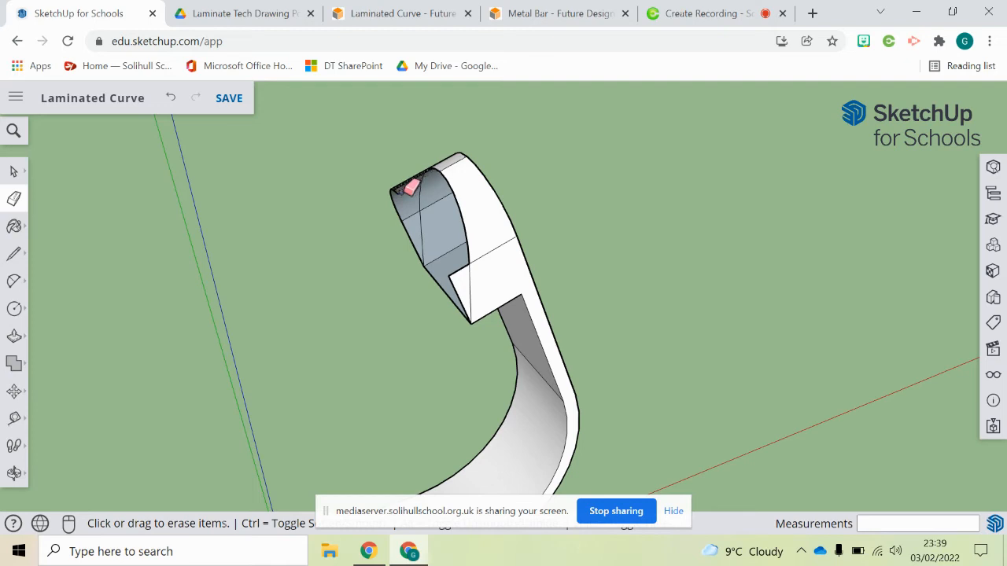
{"action": "left_click", "coordinate": [397, 187]}
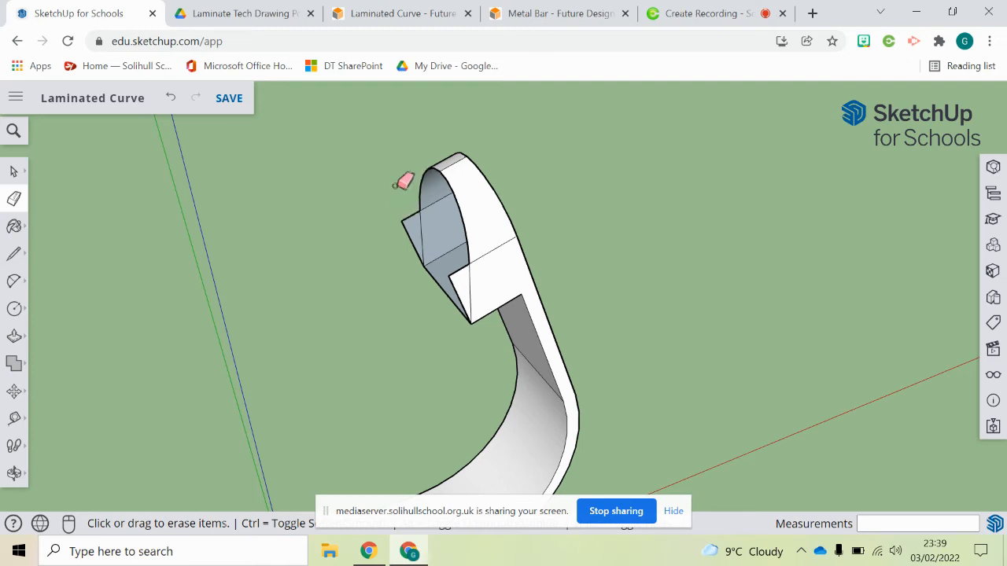
{"action": "left_click", "coordinate": [405, 230]}
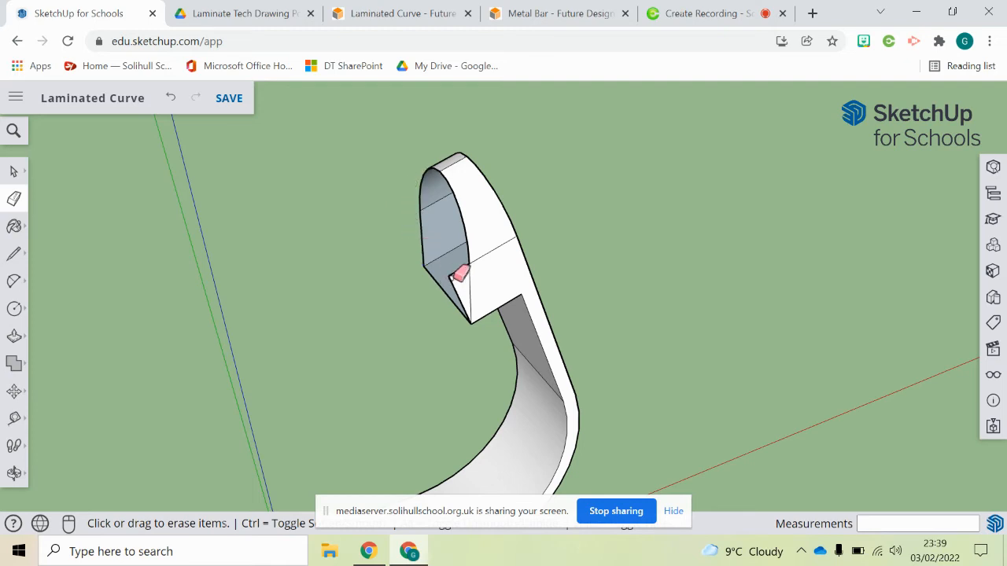
{"action": "mouse_move", "coordinate": [459, 281]}
{"action": "middle_mouse_down"}
{"action": "mouse_move", "coordinate": [624, 155]}
{"action": "mouse_move", "coordinate": [590, 272]}
{"action": "mouse_move", "coordinate": [466, 263]}
{"action": "mouse_move", "coordinate": [354, 209]}
{"action": "middle_mouse_up"}
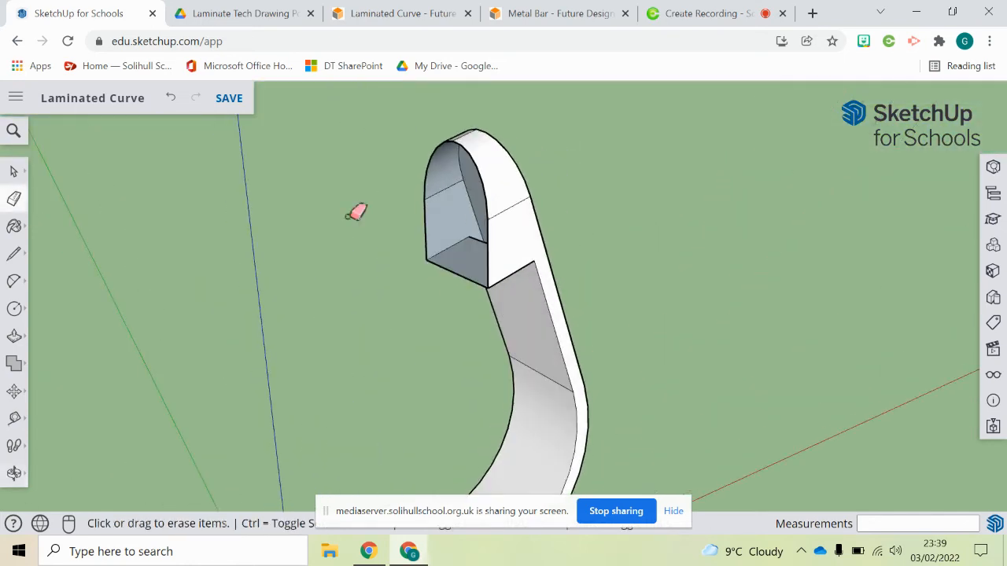
{"action": "left_click", "coordinate": [14, 253]}
{"action": "left_click", "coordinate": [453, 143]}
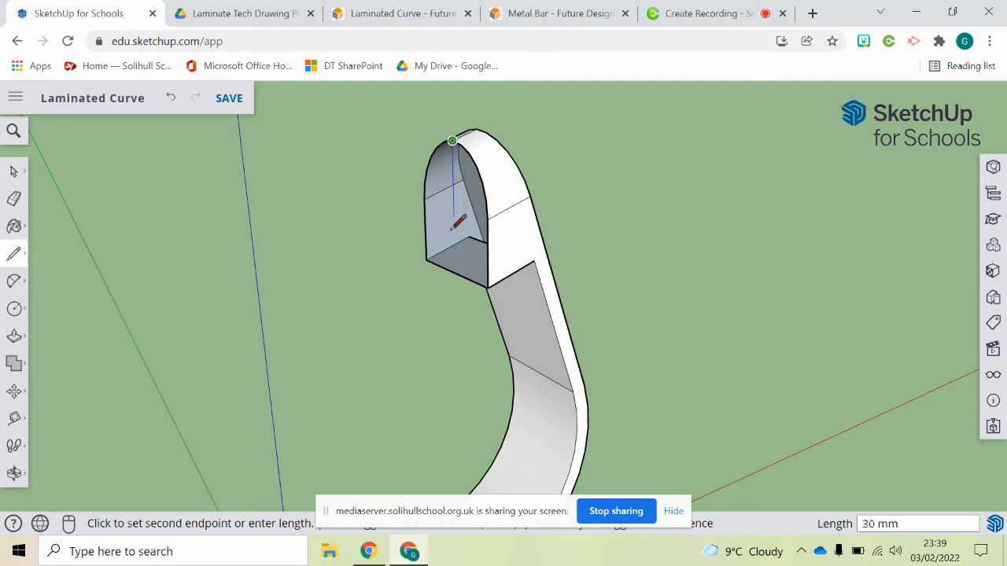
{"action": "left_click", "coordinate": [456, 269]}
{"action": "mouse_move", "coordinate": [463, 262]}
{"action": "middle_mouse_down"}
{"action": "mouse_move", "coordinate": [394, 270]}
{"action": "mouse_move", "coordinate": [294, 225]}
{"action": "mouse_move", "coordinate": [310, 252]}
{"action": "mouse_move", "coordinate": [572, 276]}
{"action": "mouse_move", "coordinate": [511, 197]}
{"action": "middle_mouse_up"}
- Check the laminate technical drawing and undo the last five operations on the block
{"action": "left_click", "coordinate": [244, 14]}
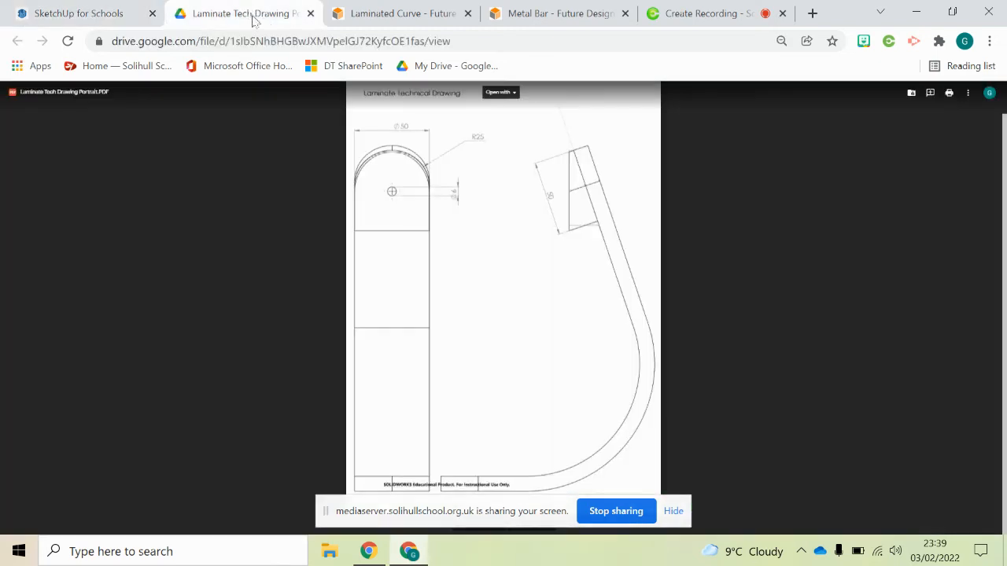
{"action": "left_click", "coordinate": [77, 13]}
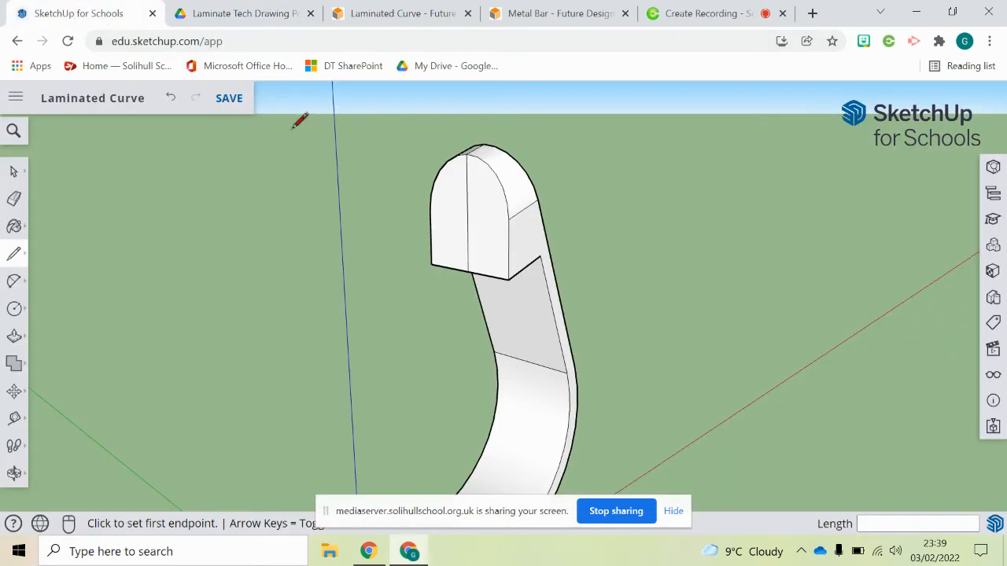
{"action": "key", "text": "ctrl+z"}
{"action": "key", "text": "ctrl+z"}
{"action": "key", "text": "ctrl+z"}
{"action": "key", "text": "ctrl+z"}
{"action": "key", "text": "ctrl+z"}
{"action": "key", "text": "ctrl+z"}
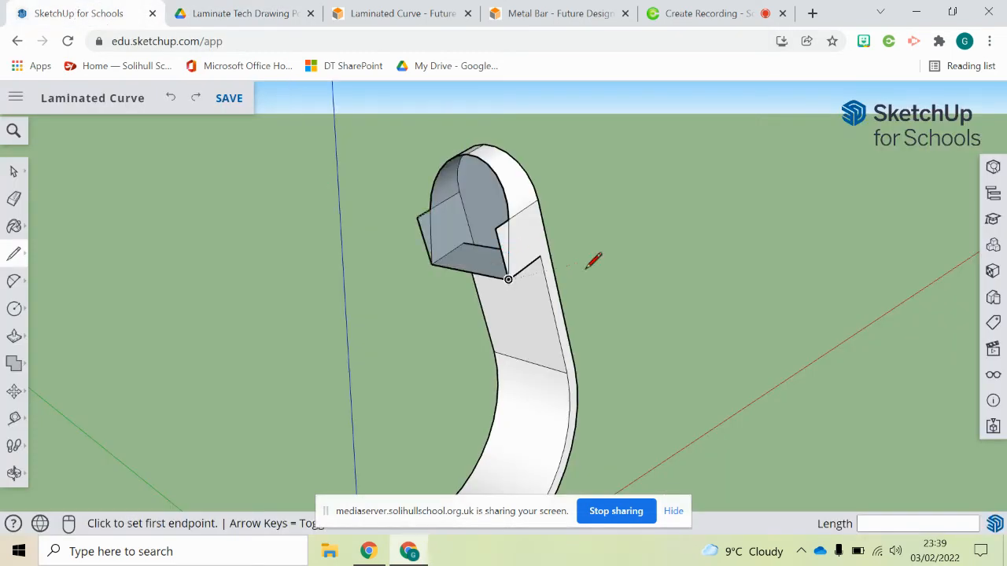
{"action": "key", "text": "ctrl+z"}
{"action": "key", "text": "ctrl+z"}
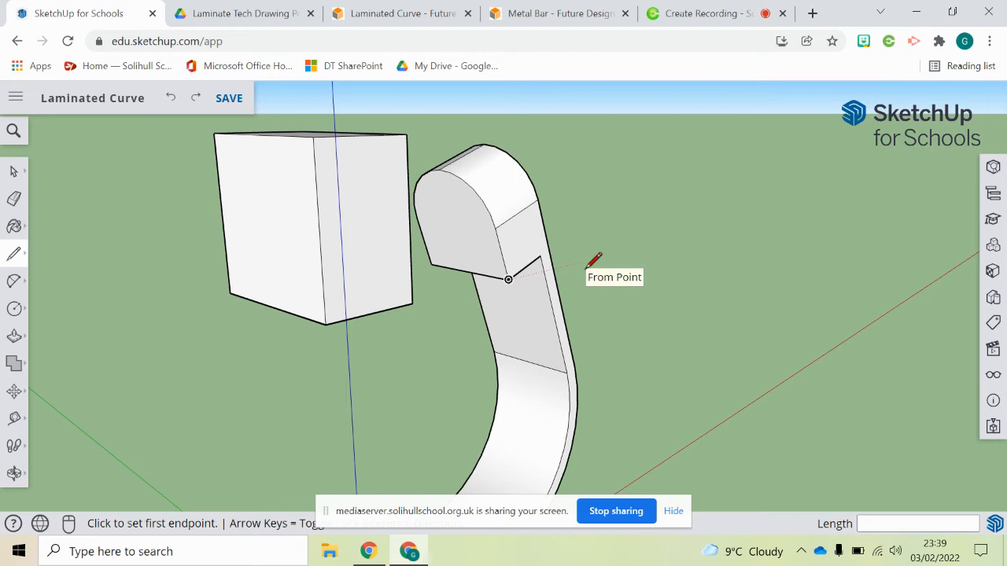
- Move the grouped block back so its bottom corner snaps to the endpoint at the curve's upper end
{"action": "key", "text": "o"}
{"action": "middle_click_drag", "start_coordinate": [613, 222], "coordinate": [535, 263]}
{"action": "left_click", "coordinate": [13, 172]}
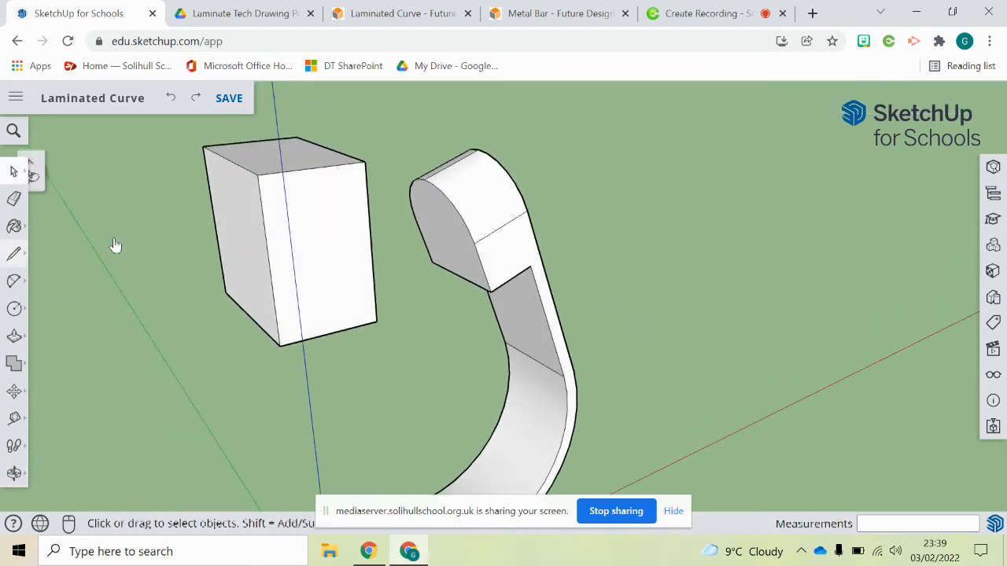
{"action": "left_click", "coordinate": [299, 202]}
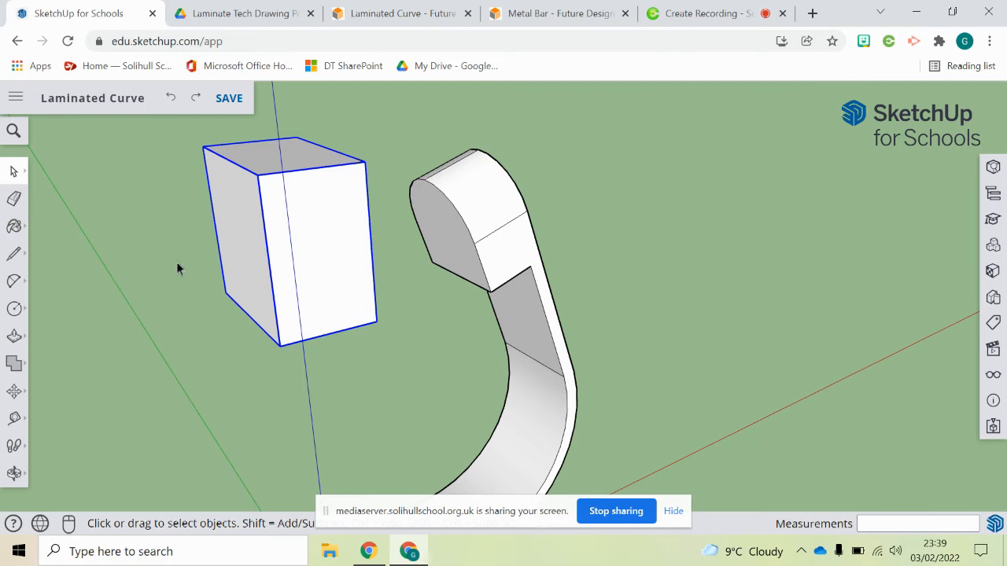
{"action": "key", "text": "m"}
{"action": "left_click", "coordinate": [377, 322]}
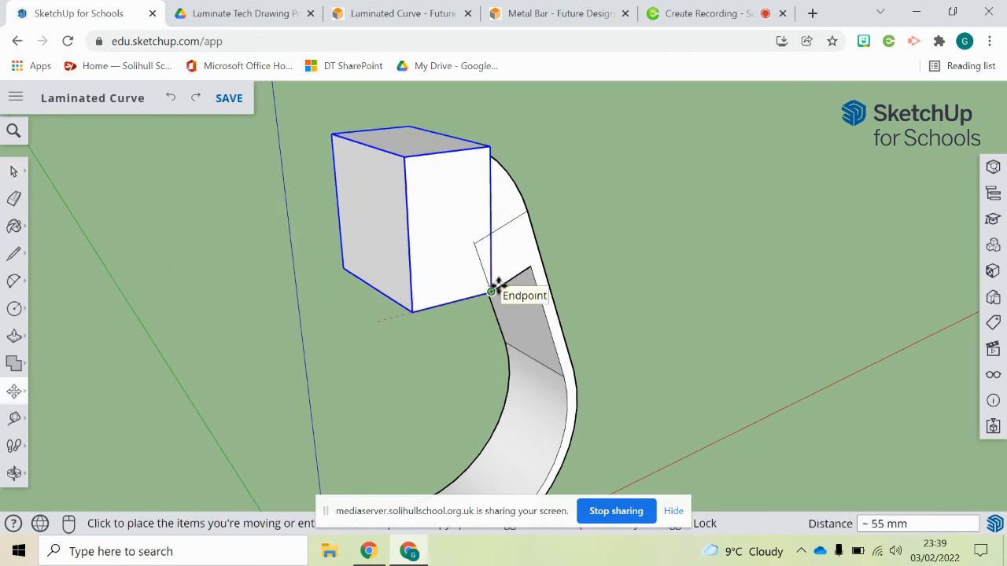
{"action": "left_click", "coordinate": [491, 291]}
- Select the grouped block and intersect it with the model
{"action": "left_click", "coordinate": [15, 172]}
{"action": "middle_click_drag", "start_coordinate": [216, 291], "coordinate": [381, 214]}
{"action": "middle_click_drag", "start_coordinate": [467, 183], "coordinate": [396, 190]}
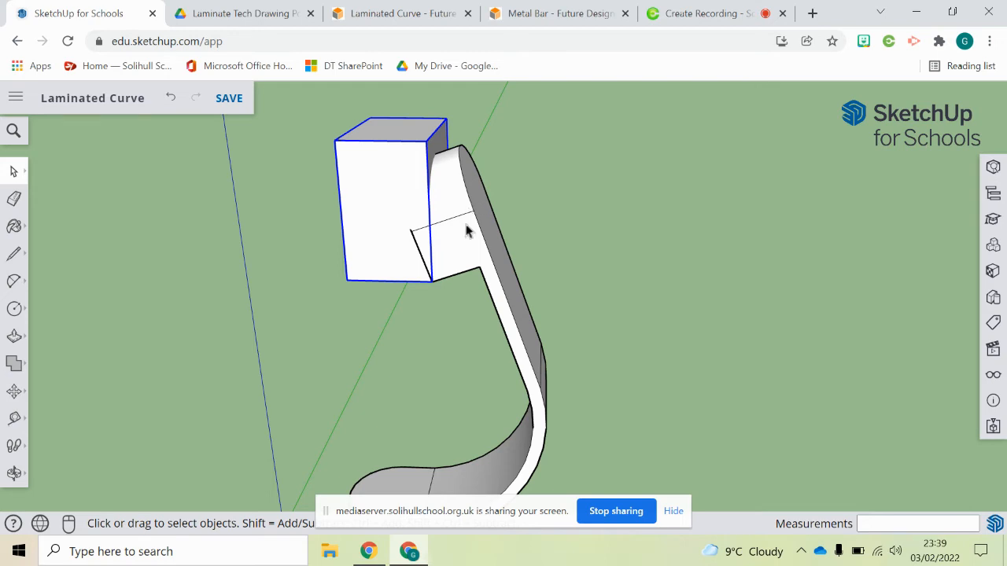
{"action": "right_click", "coordinate": [393, 197]}
{"action": "mouse_move", "coordinate": [490, 471]}
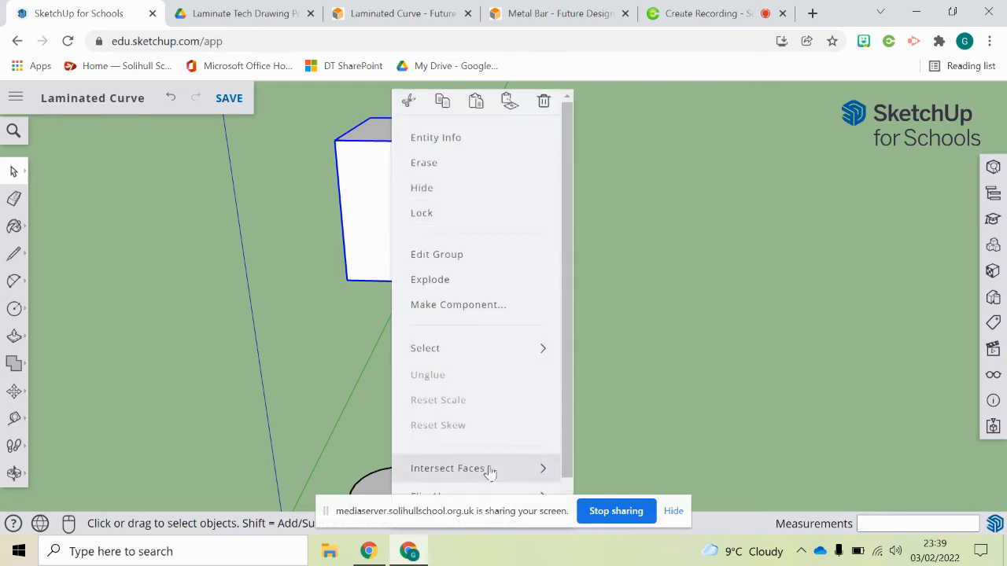
{"action": "left_click", "coordinate": [606, 470]}
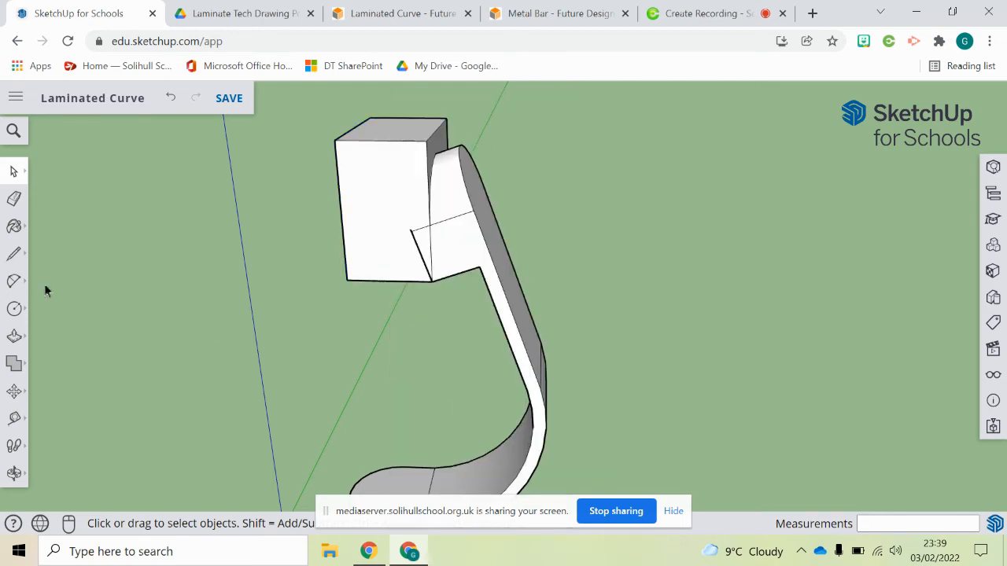
- Erase the block's outer edges with the Eraser, leaving the rounded shape at the curve's upper end
{"action": "left_click", "coordinate": [14, 199]}
{"action": "left_click", "coordinate": [346, 135]}
{"action": "middle_click_drag", "start_coordinate": [354, 132], "coordinate": [603, 158]}
{"action": "scroll", "coordinate": [457, 214], "scroll_direction": "up", "scroll_amount": 3}
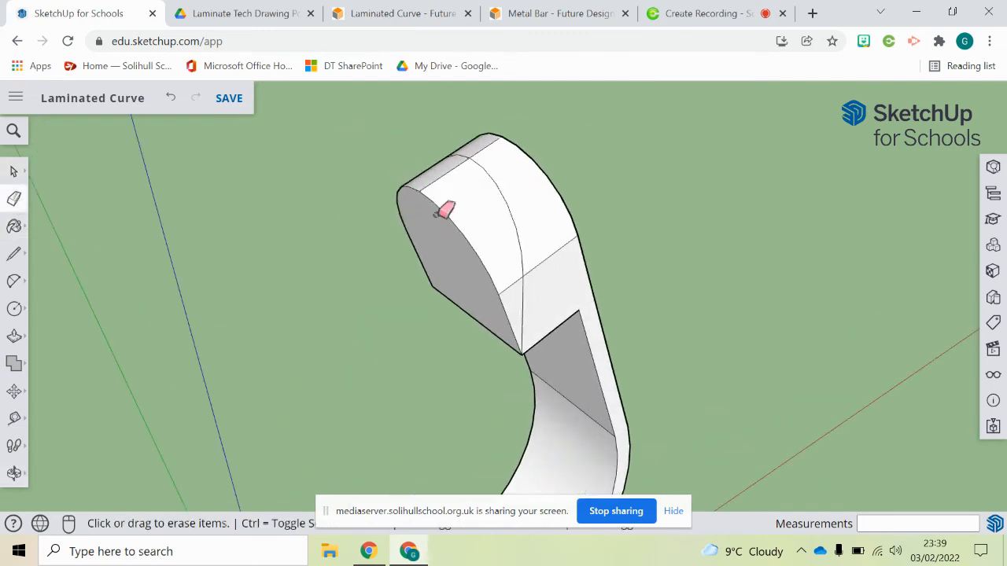
{"action": "key", "text": "ctrl+z"}
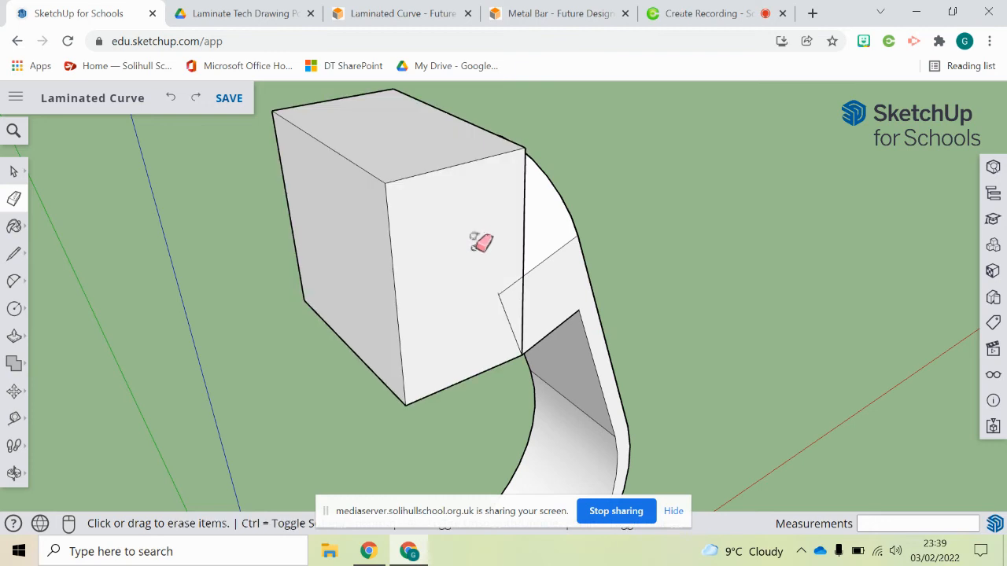
{"action": "key", "text": "ctrl+z"}
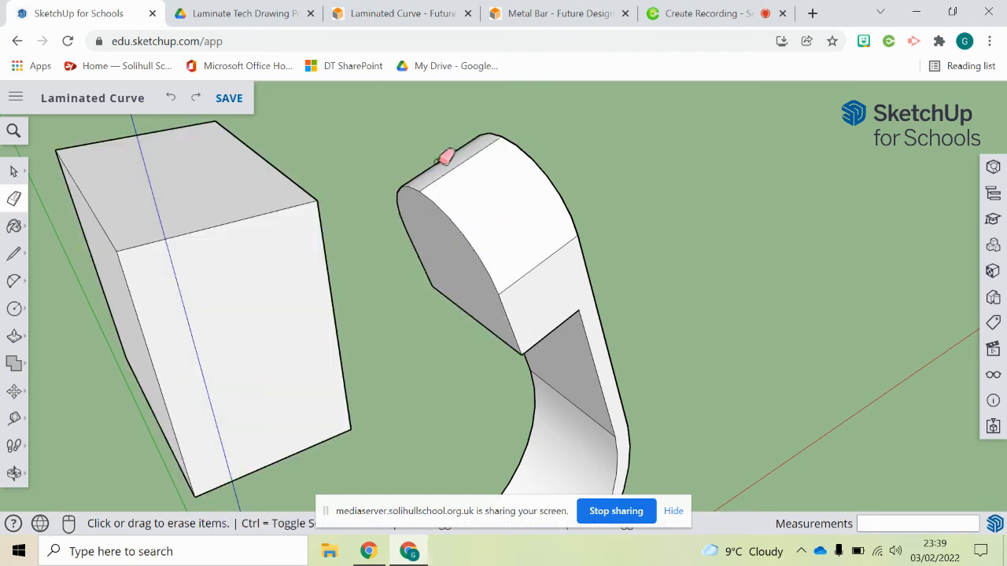
{"action": "left_click", "coordinate": [195, 99]}
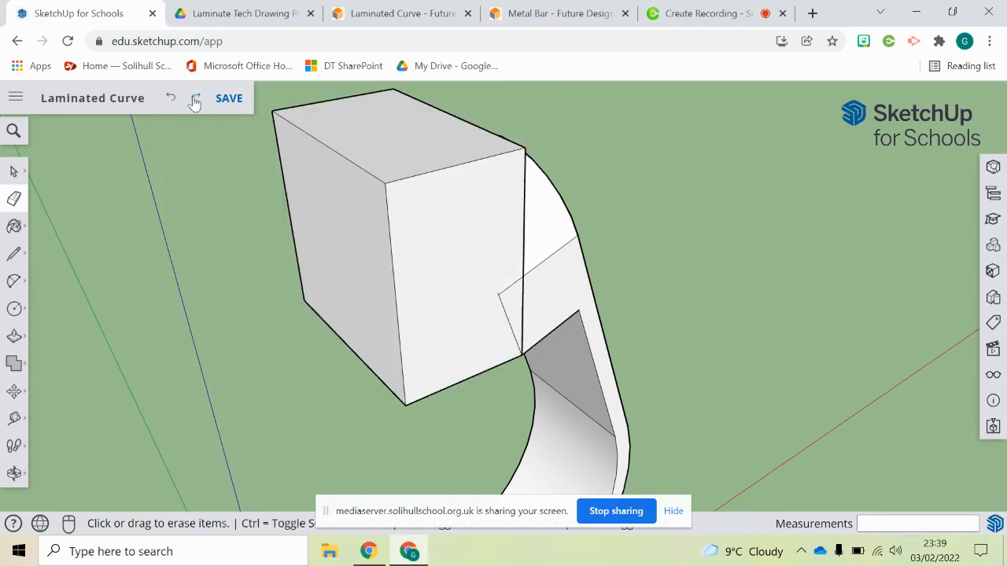
{"action": "left_click", "coordinate": [195, 99]}
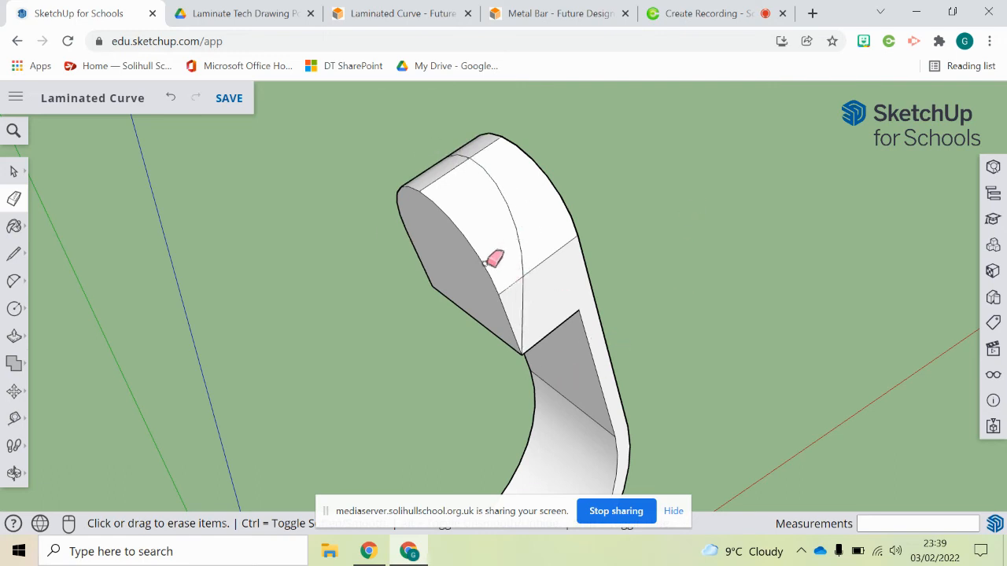
- Erase the leftover inner edges and faces of the block inside the curve's rounded end
{"action": "left_click", "coordinate": [468, 233]}
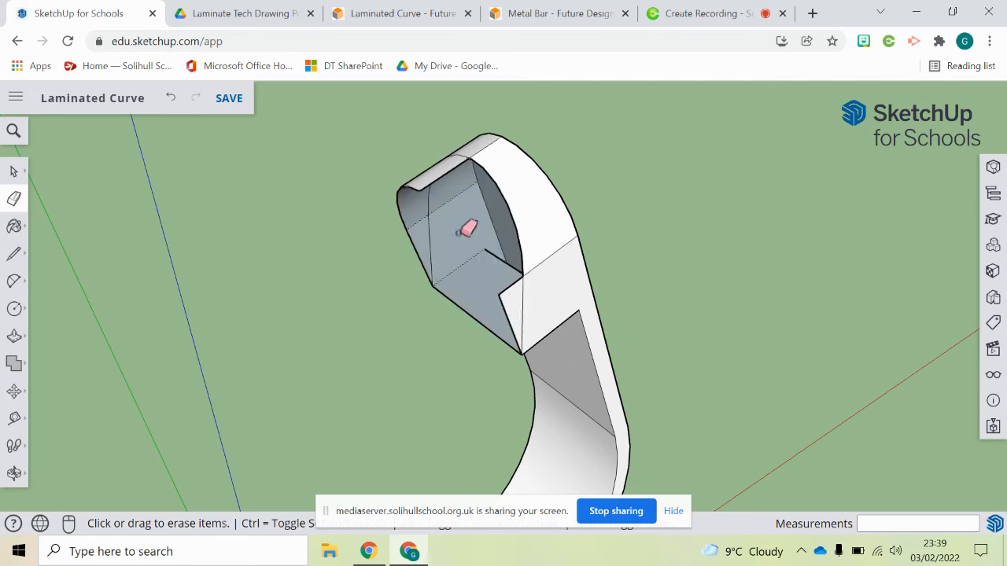
{"action": "left_click", "coordinate": [412, 184]}
{"action": "left_click", "coordinate": [411, 229]}
{"action": "left_click", "coordinate": [408, 237]}
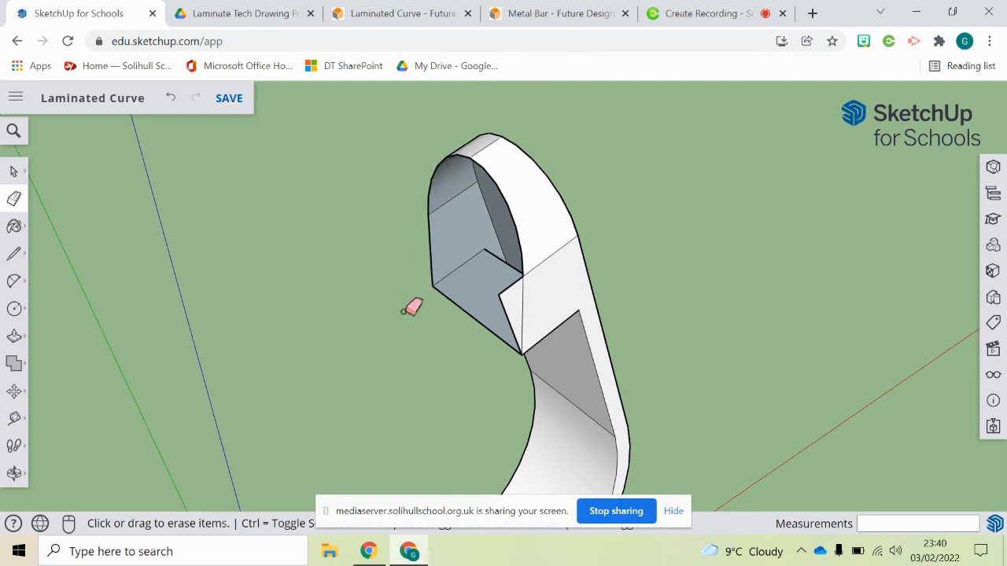
{"action": "middle_click_drag", "start_coordinate": [433, 328], "coordinate": [460, 296]}
{"action": "left_click", "coordinate": [460, 299]}
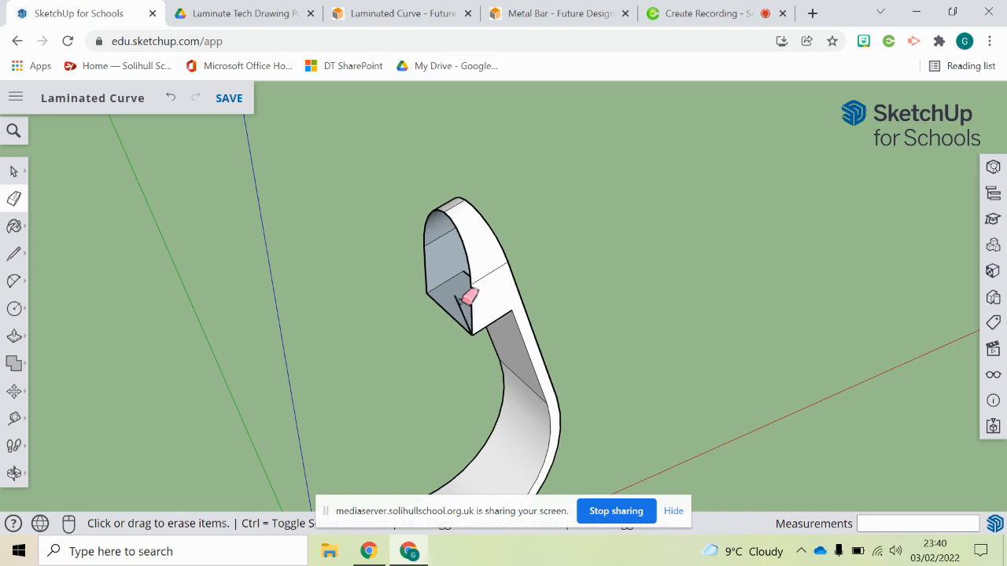
- Draw a vertical line across the rounded end's open side to close its faces
{"action": "left_click", "coordinate": [14, 254]}
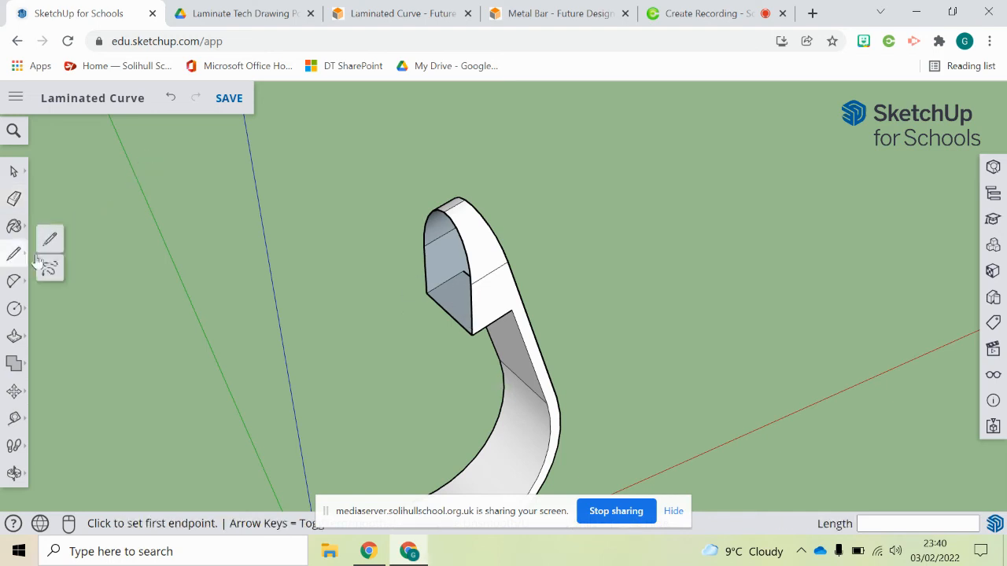
{"action": "left_click", "coordinate": [443, 212]}
{"action": "left_click", "coordinate": [449, 313]}
{"action": "middle_click_drag", "start_coordinate": [449, 313], "coordinate": [587, 220]}
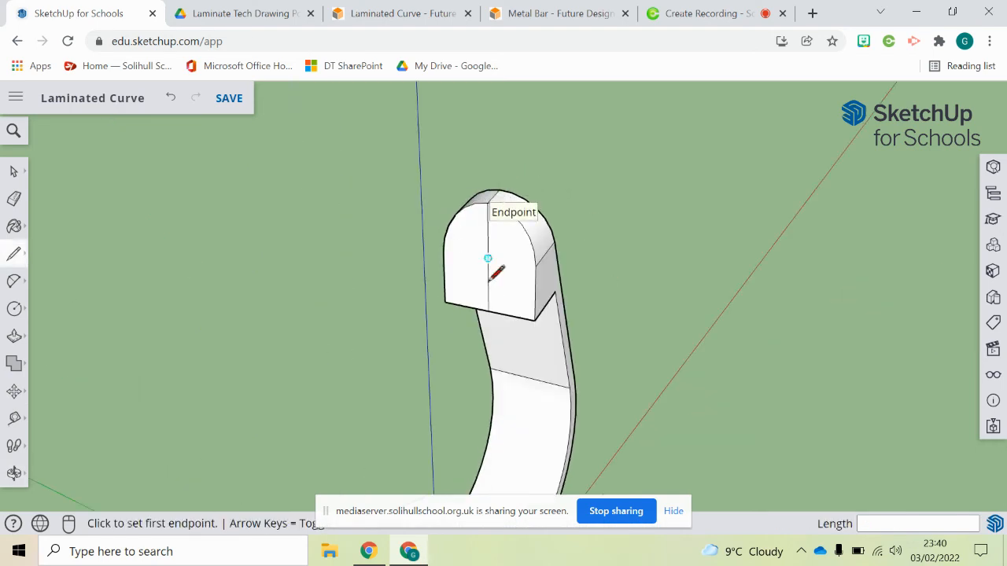
- Draw a circle of radius 3 centred on the vertical line on the rounded end's face
{"action": "left_click", "coordinate": [14, 309]}
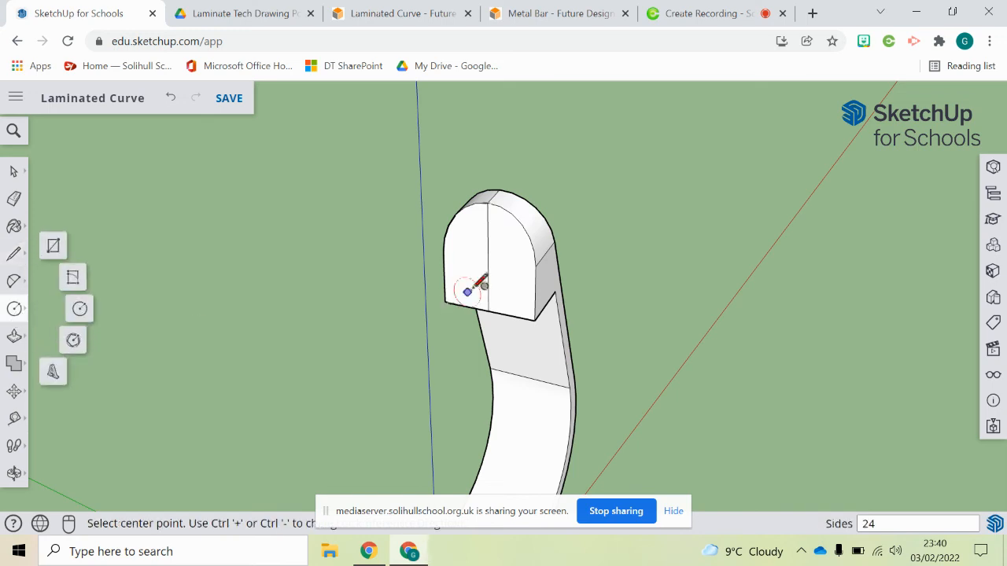
{"action": "left_click", "coordinate": [488, 258]}
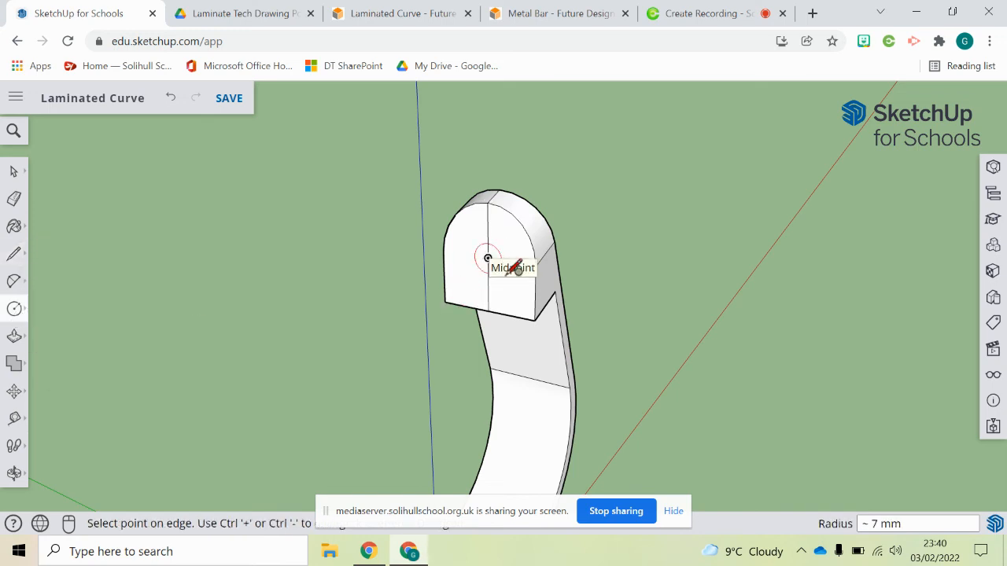
{"action": "type", "text": "3"}
{"action": "key", "text": "Return"}
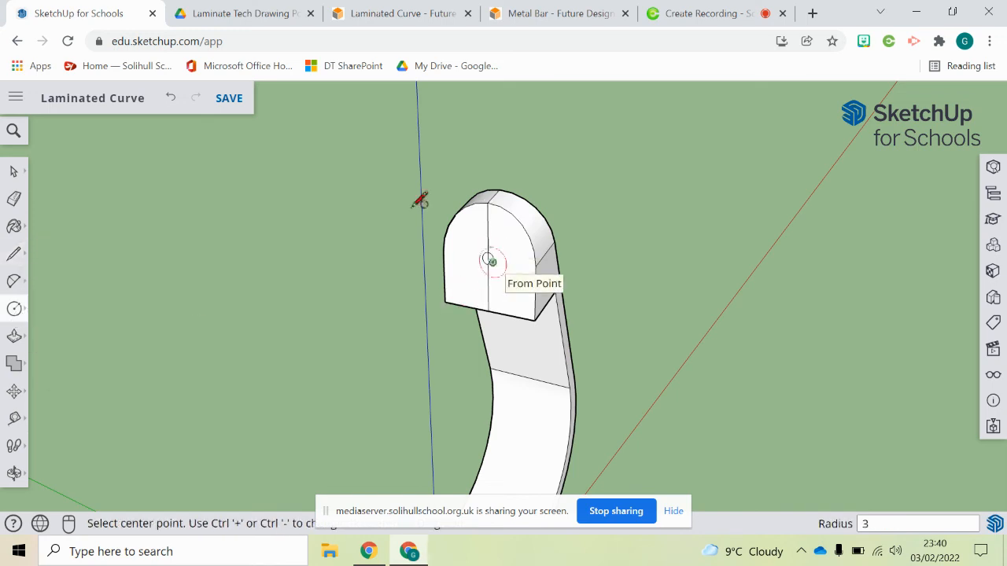
- Erase the vertical line running through the circle on the rounded end's face
{"action": "key", "text": "e"}
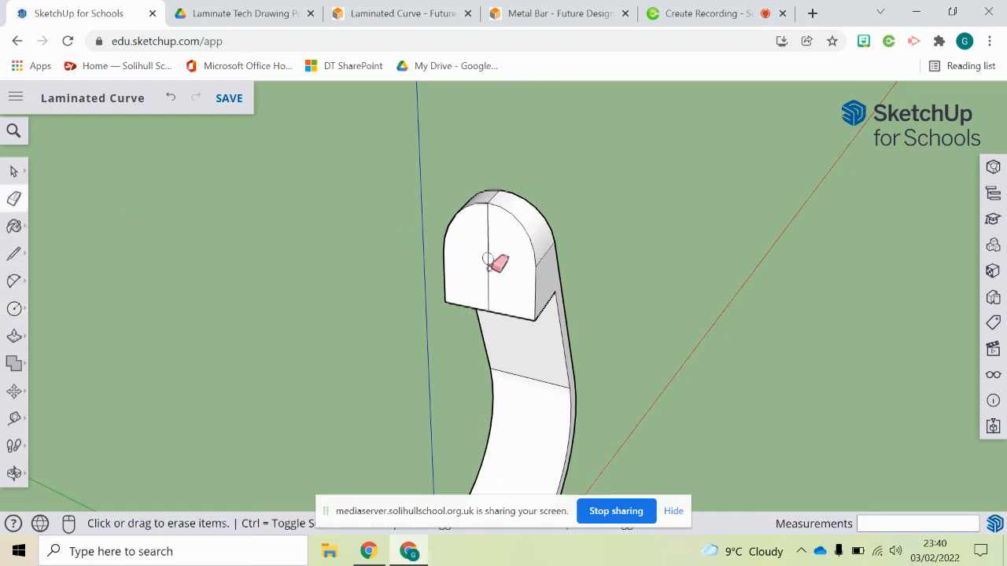
{"action": "scroll", "coordinate": [487, 258], "scroll_direction": "up", "scroll_amount": 3}
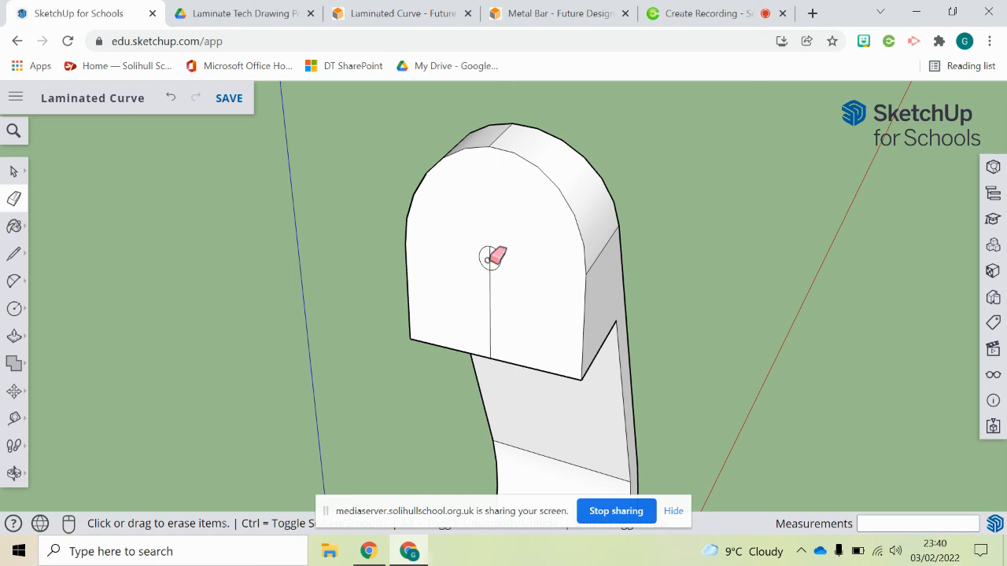
{"action": "left_click", "coordinate": [489, 299]}
{"action": "mouse_move", "coordinate": [561, 281]}
{"action": "middle_mouse_down"}
{"action": "mouse_move", "coordinate": [407, 267]}
{"action": "mouse_move", "coordinate": [572, 271]}
{"action": "middle_mouse_up"}
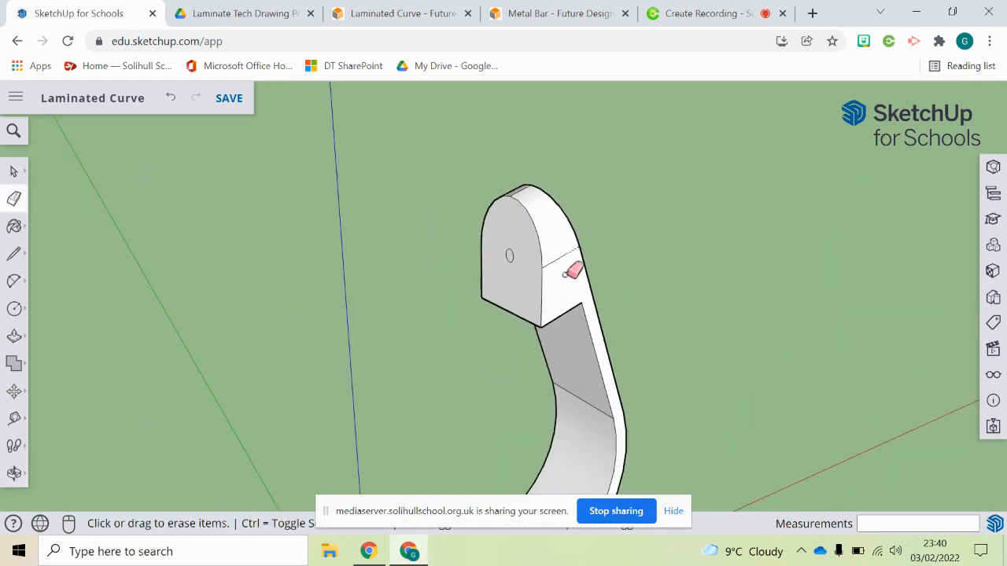
- Orbit and zoom around the whole curve to inspect the finished rounded end and its hole
{"action": "scroll", "coordinate": [632, 304], "scroll_direction": "down", "scroll_amount": 3}
{"action": "middle_click_drag", "start_coordinate": [631, 304], "coordinate": [648, 354]}
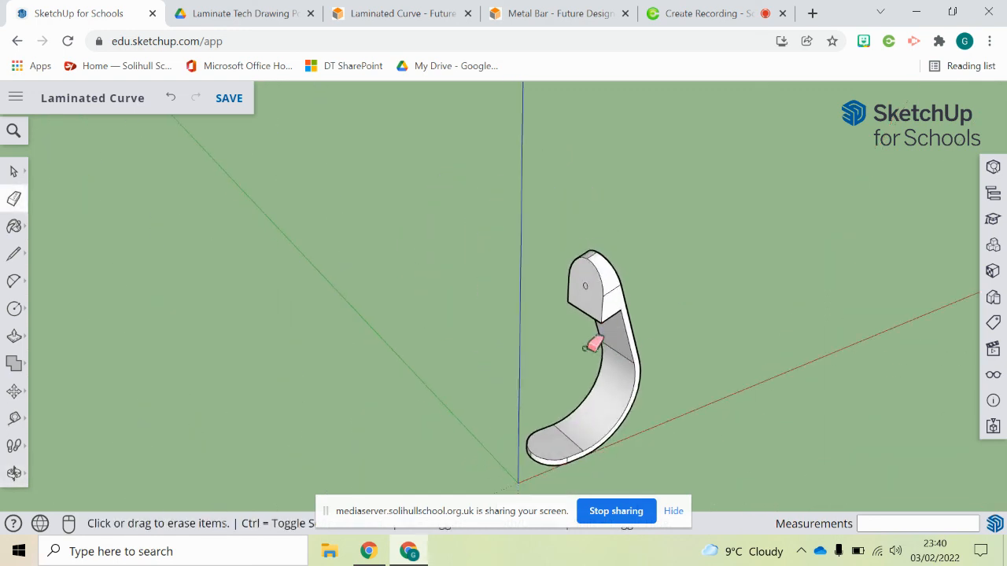
{"action": "scroll", "coordinate": [801, 485], "scroll_direction": "up", "scroll_amount": 3}
{"action": "left_click", "coordinate": [673, 513]}
{"action": "mouse_move", "coordinate": [563, 408]}
{"action": "middle_mouse_down"}
{"action": "mouse_move", "coordinate": [632, 368]}
{"action": "mouse_move", "coordinate": [605, 353]}
{"action": "mouse_move", "coordinate": [509, 367]}
{"action": "middle_mouse_up"}
{"action": "key", "text": "e"}
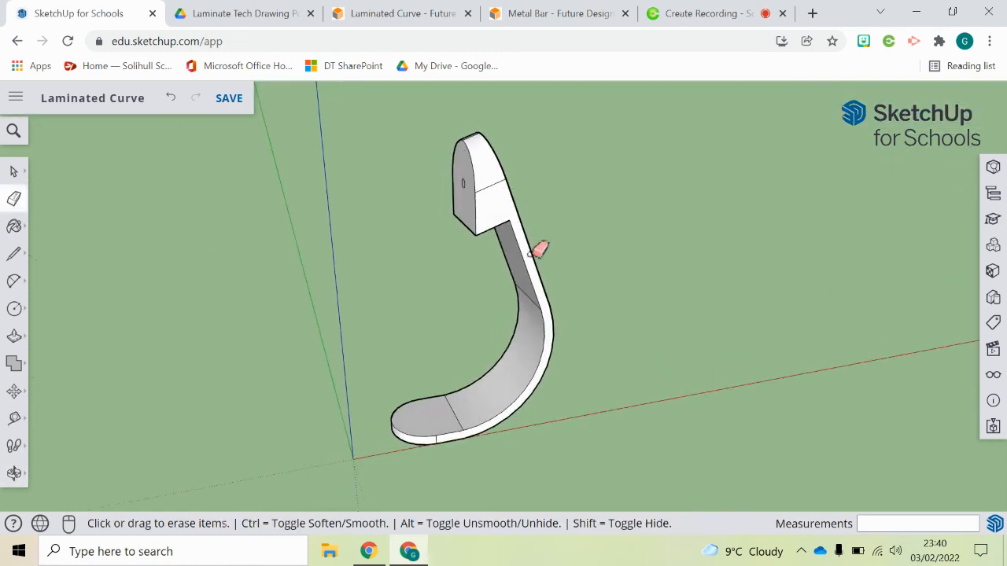
{"action": "middle_click_drag", "start_coordinate": [584, 225], "coordinate": [498, 234]}
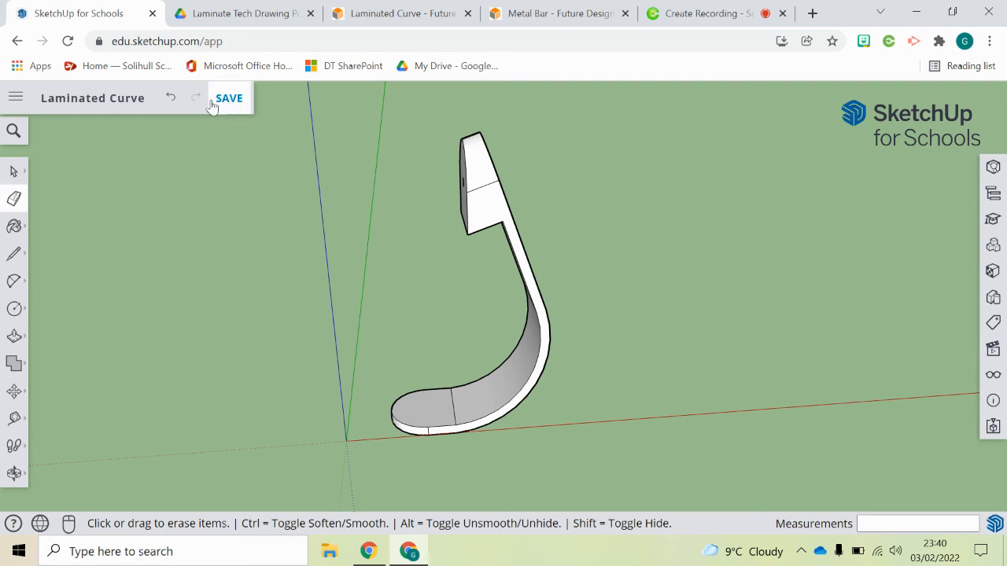
- Rename the model file as Laminated Curve + Wedge
{"action": "left_click", "coordinate": [90, 100]}
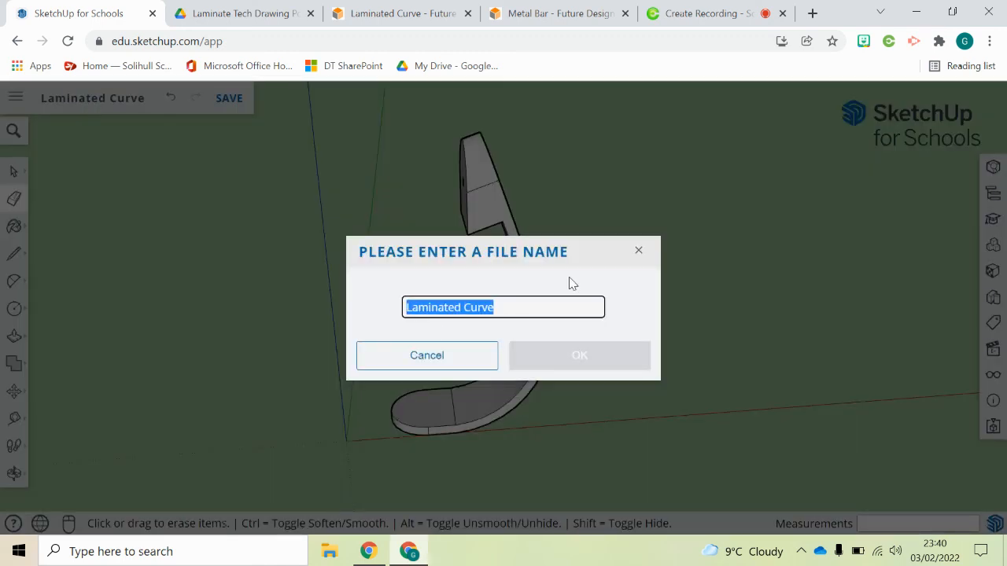
{"action": "key", "text": "End"}
{"action": "type", "text": "+"}
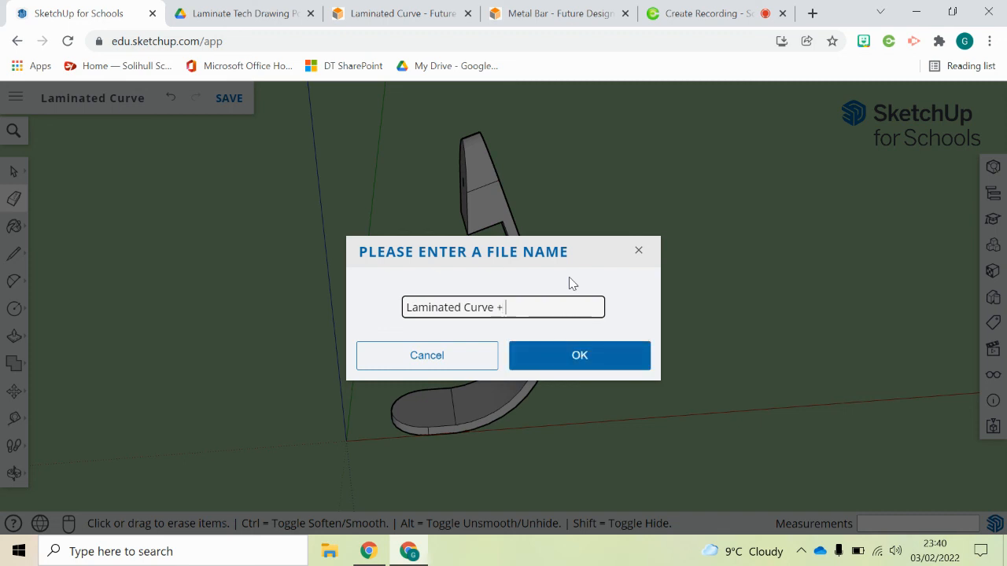
{"action": "type", "text": " Wedge"}
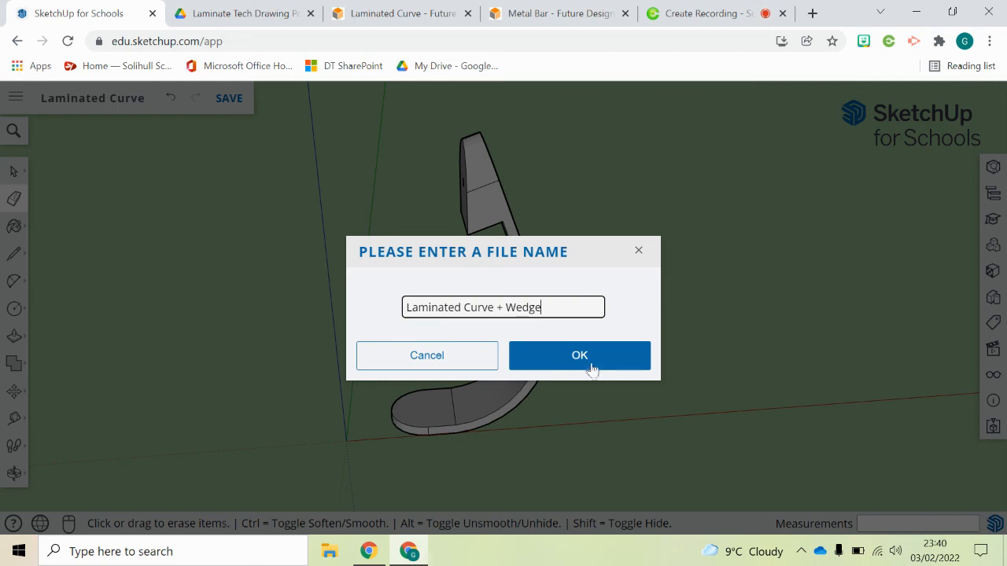